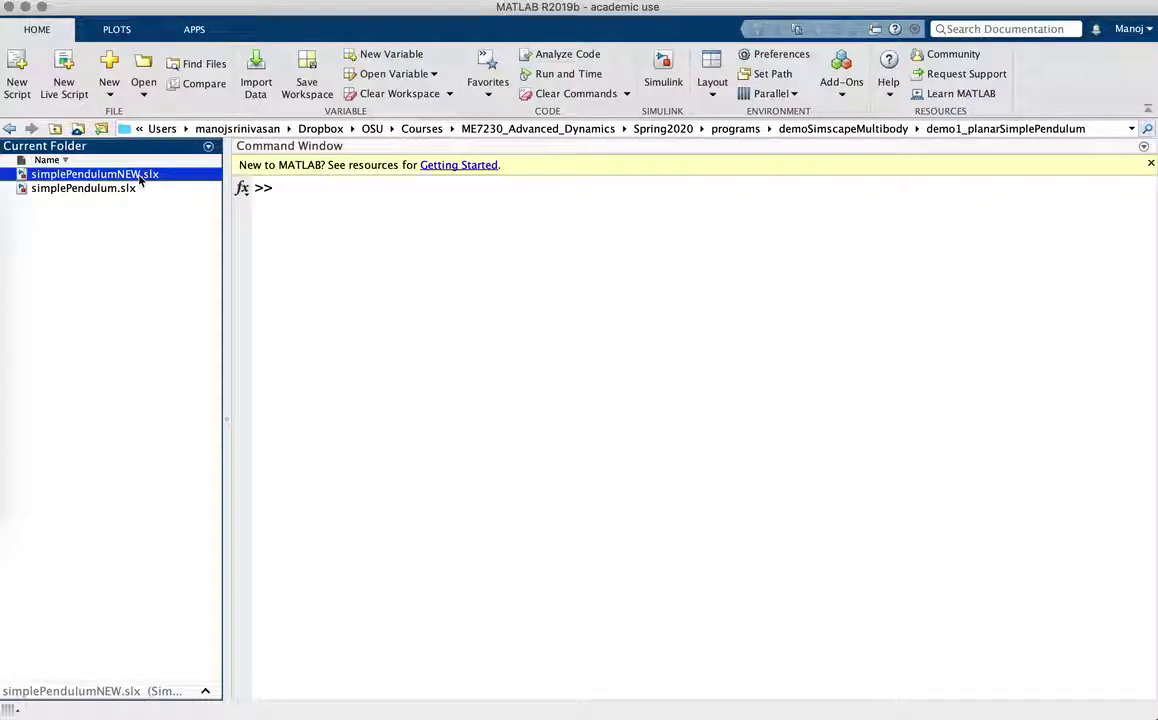
Open simplePendulumNEW.slx and run it so Mechanics Explorer plays the swinging brick
{"action": "double_click", "coordinate": [140, 178]}
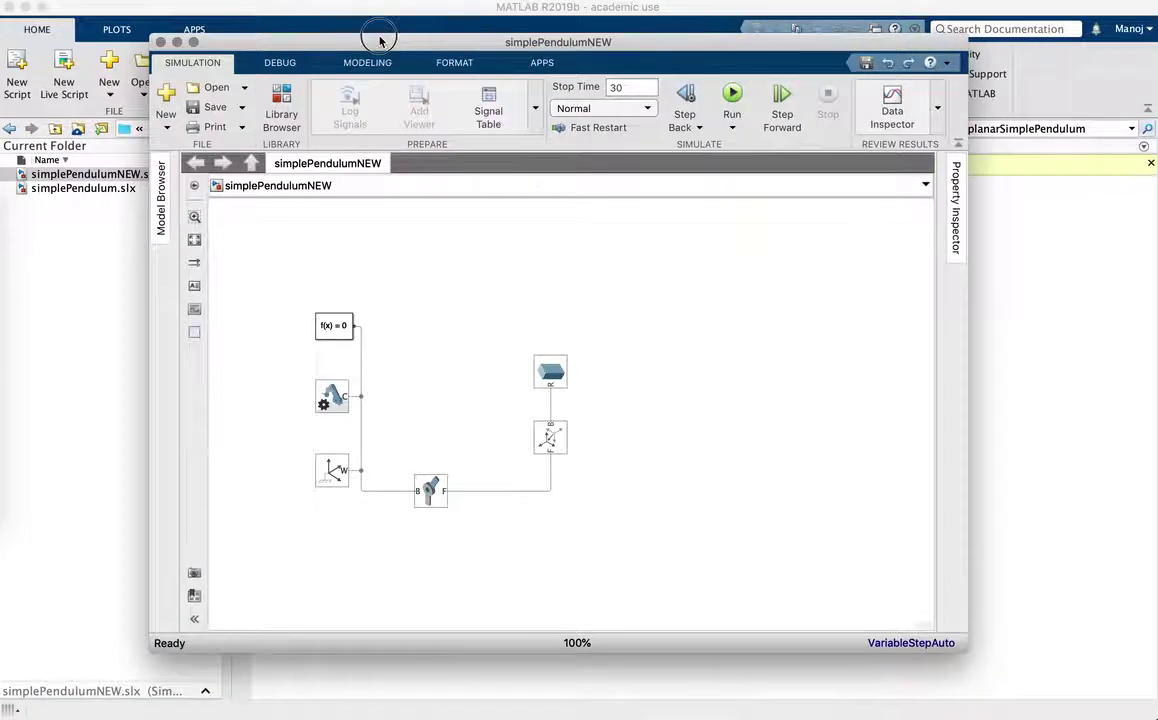
{"action": "left_click_drag", "start_coordinate": [380, 40], "coordinate": [323, 40]}
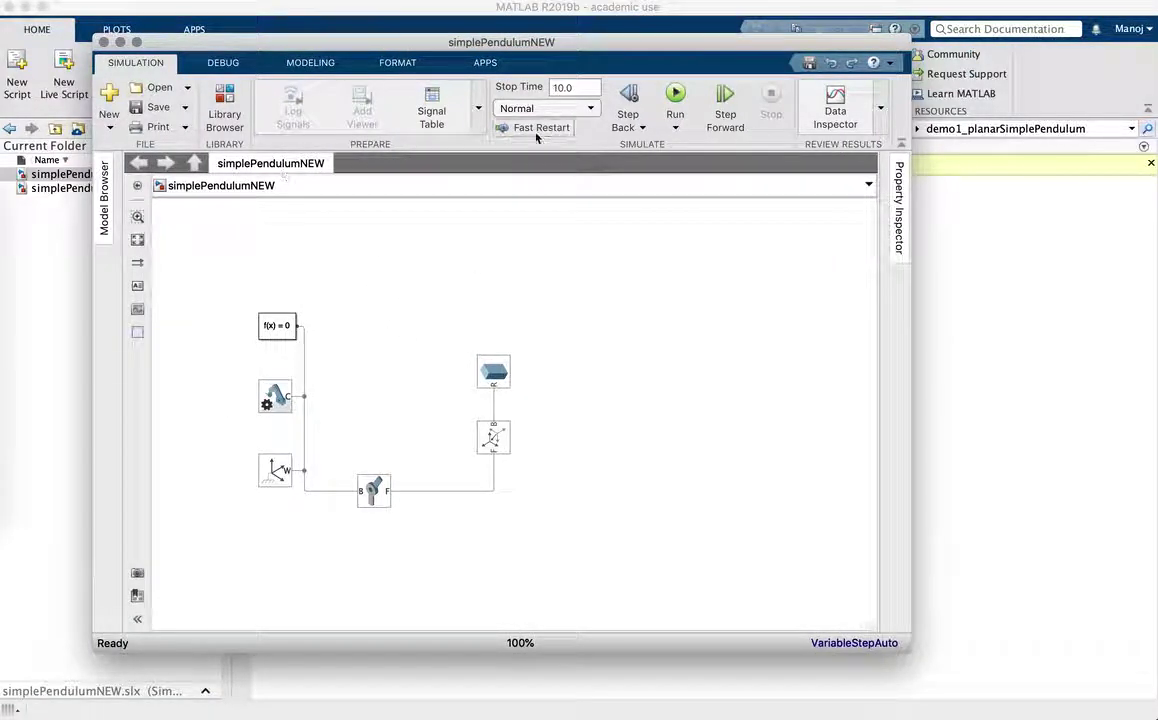
{"action": "left_click", "coordinate": [675, 95]}
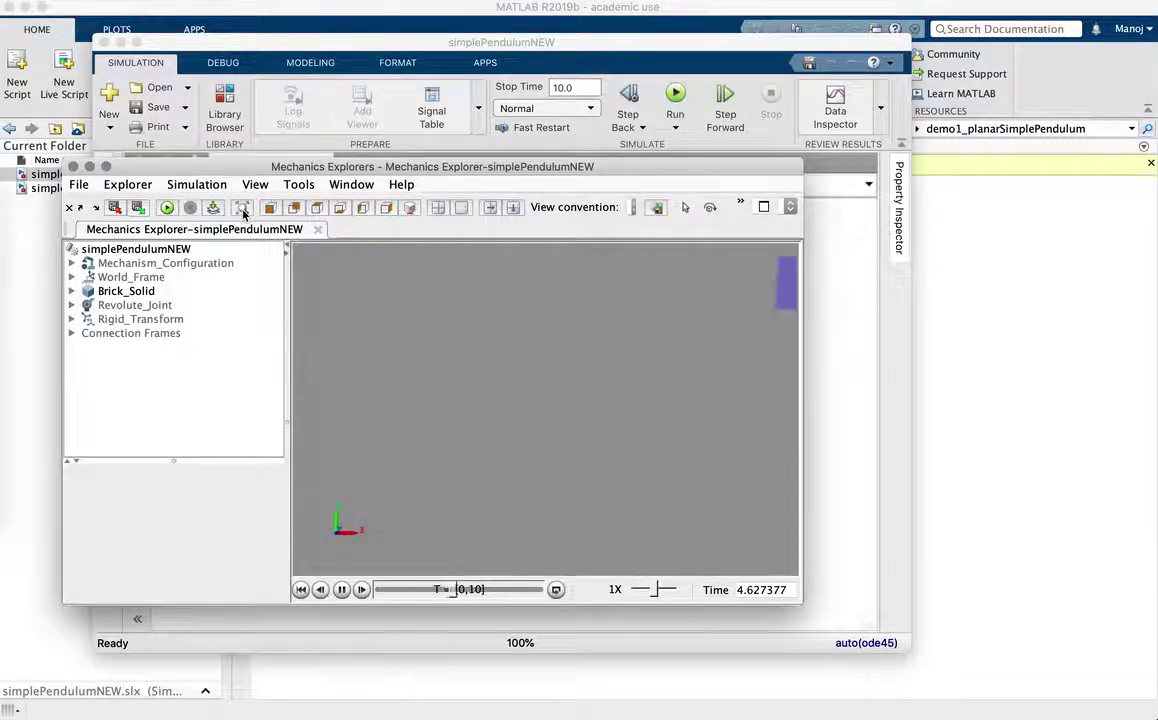
Switch the 3-D view to Pan, then Zoom, and zoom out until the whole pendulum bar shows
{"action": "right_click", "coordinate": [602, 377]}
{"action": "left_click", "coordinate": [642, 555]}
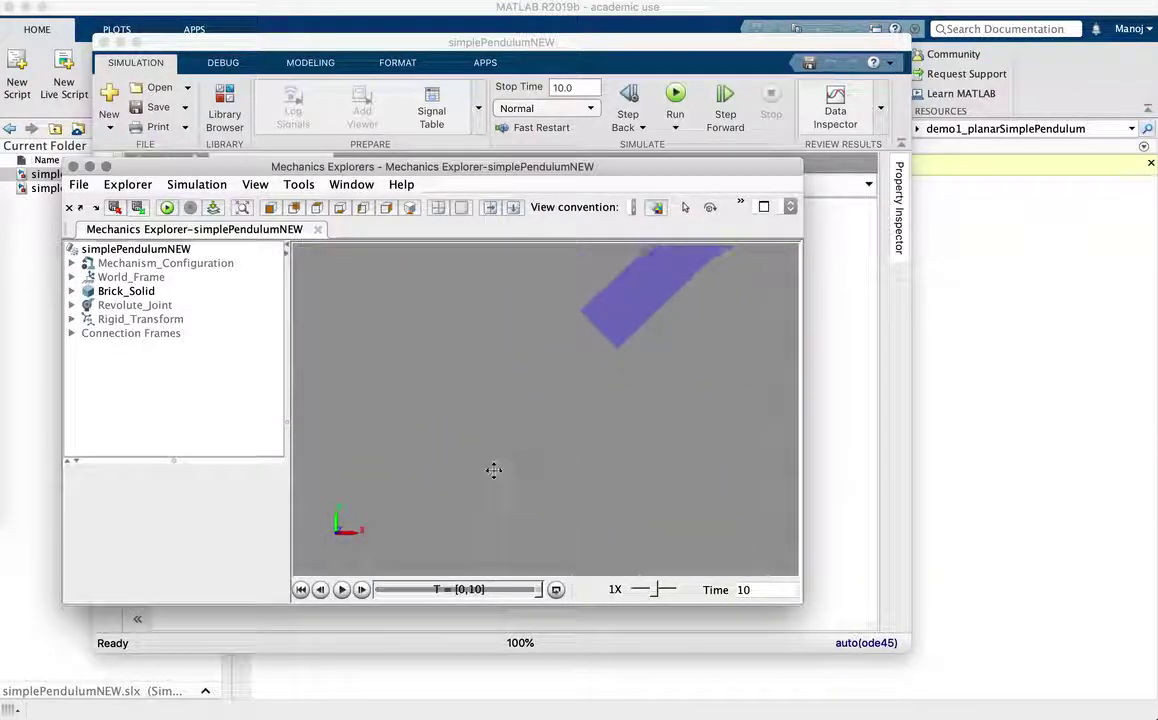
{"action": "right_click", "coordinate": [556, 431]}
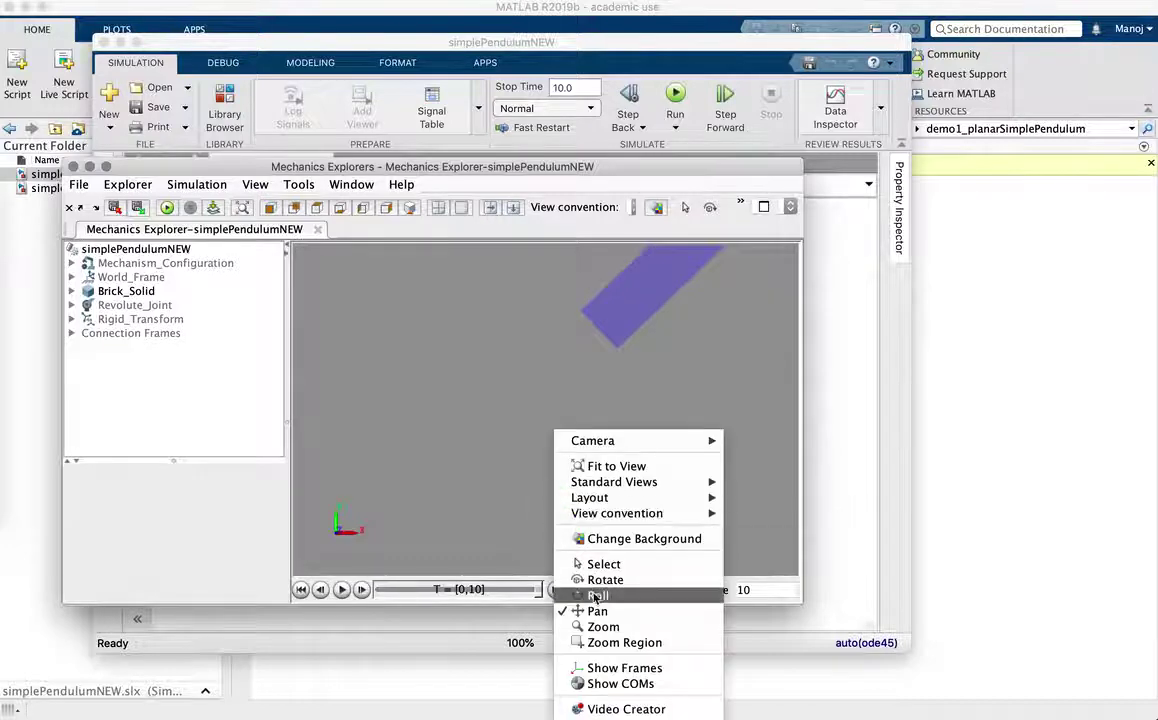
{"action": "left_click", "coordinate": [600, 627]}
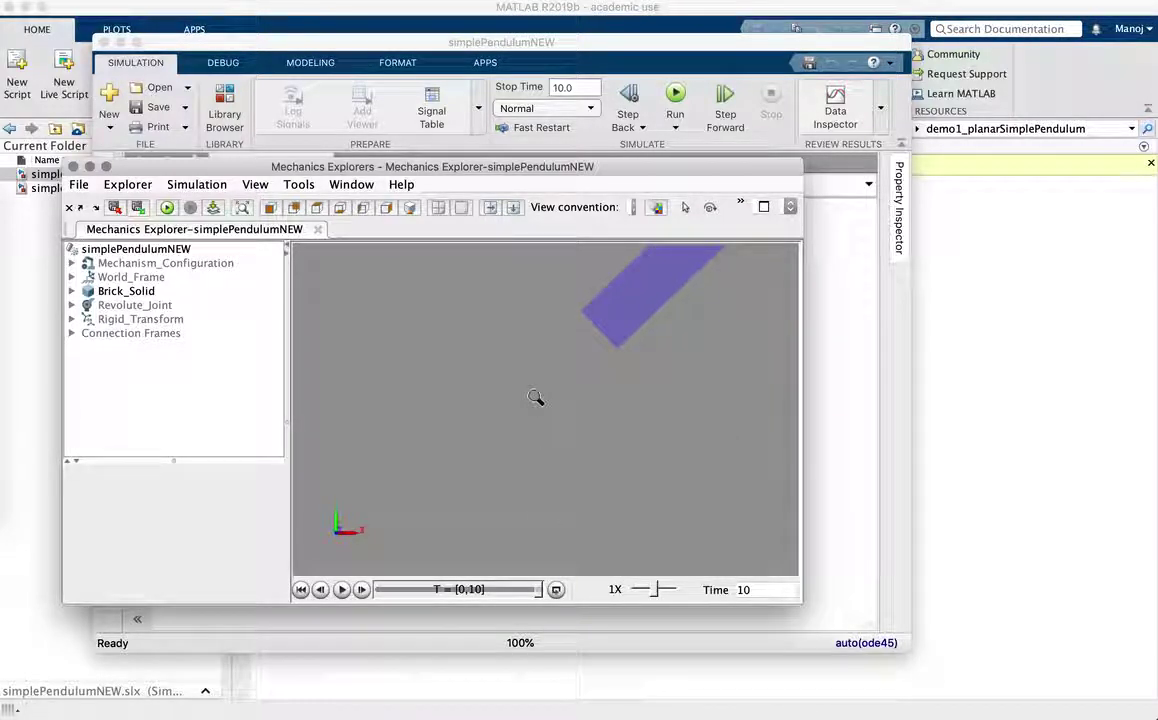
{"action": "left_click_drag", "start_coordinate": [535, 397], "coordinate": [628, 460]}
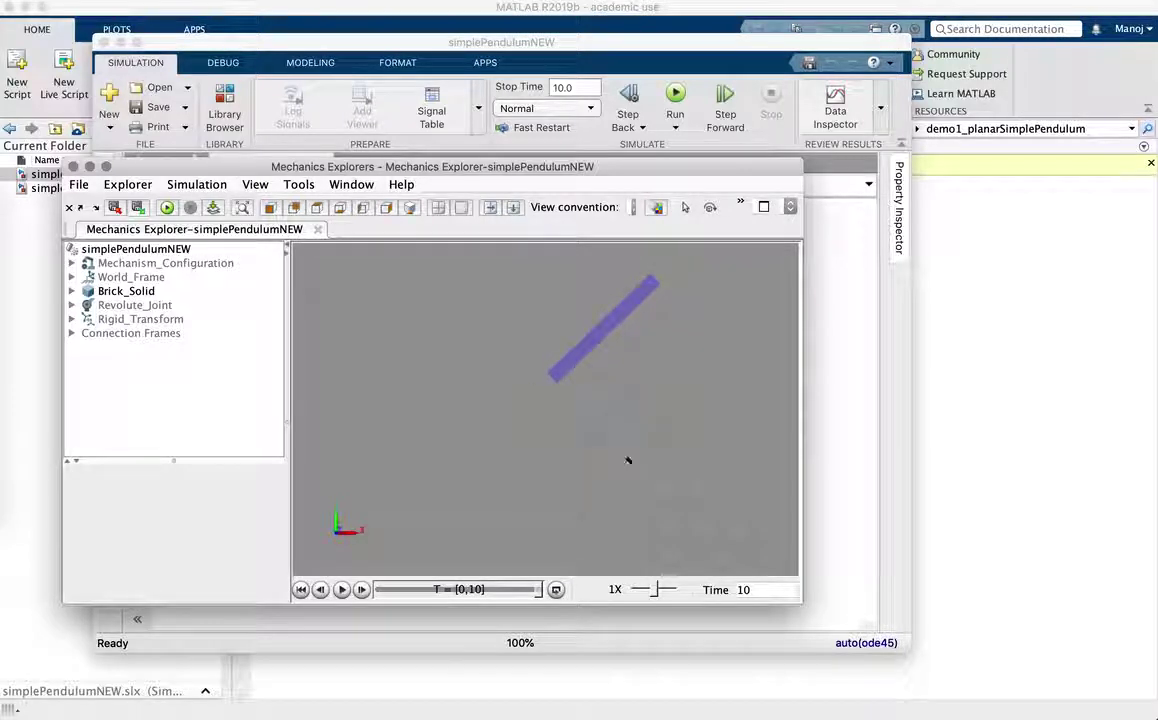
Replay the swing, pause it at about 2.63 s, and move the Explorer window aside
{"action": "left_click", "coordinate": [341, 590]}
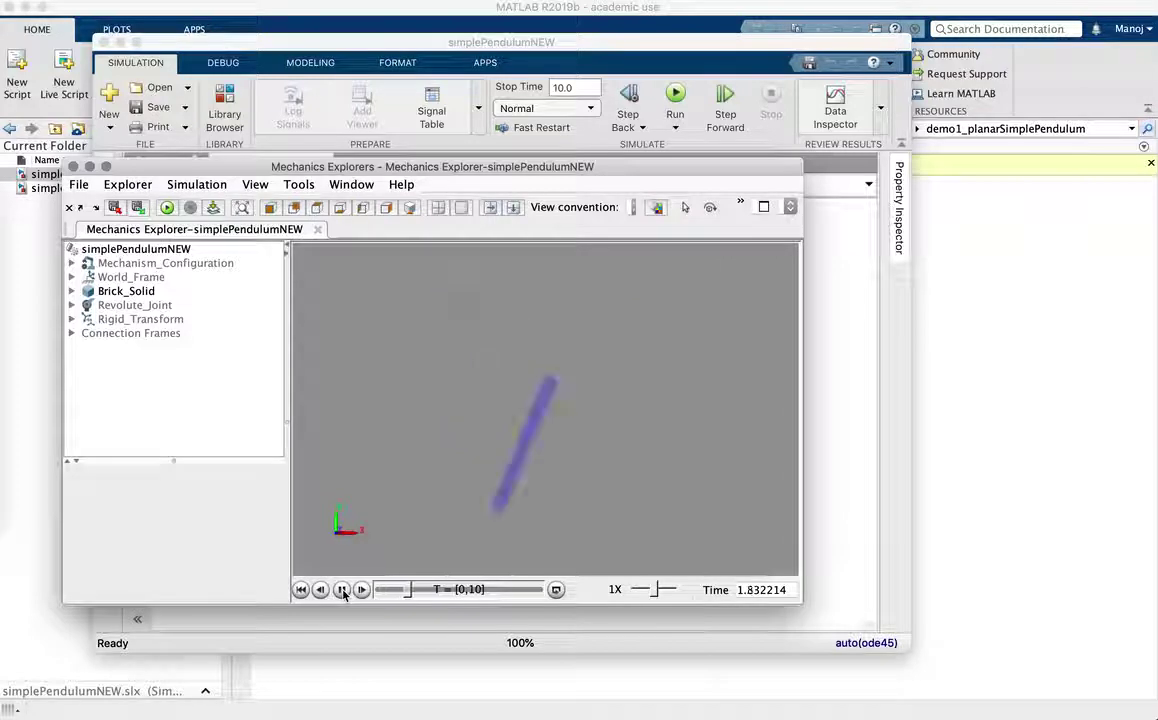
{"action": "left_click", "coordinate": [341, 590]}
{"action": "left_click_drag", "start_coordinate": [417, 168], "coordinate": [599, 176]}
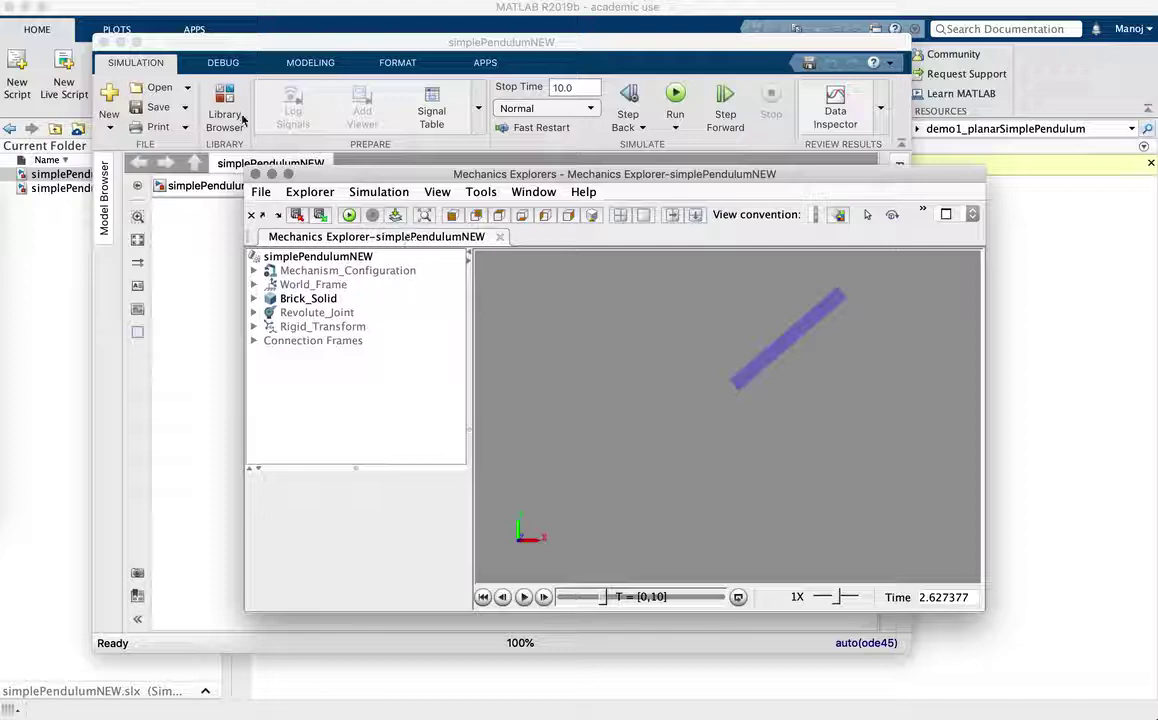
In the Revolute Joint's Actuation settings, set Torque to Provided by Input
{"action": "left_click_drag", "start_coordinate": [236, 44], "coordinate": [209, 45]}
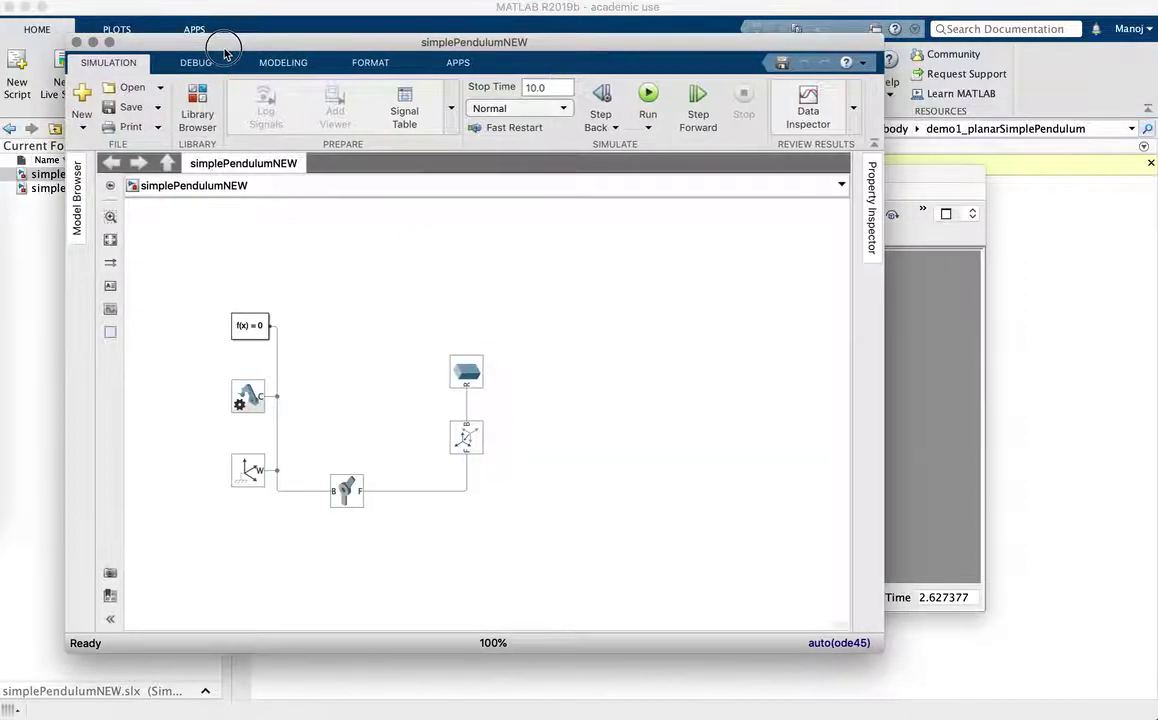
{"action": "double_click", "coordinate": [341, 490]}
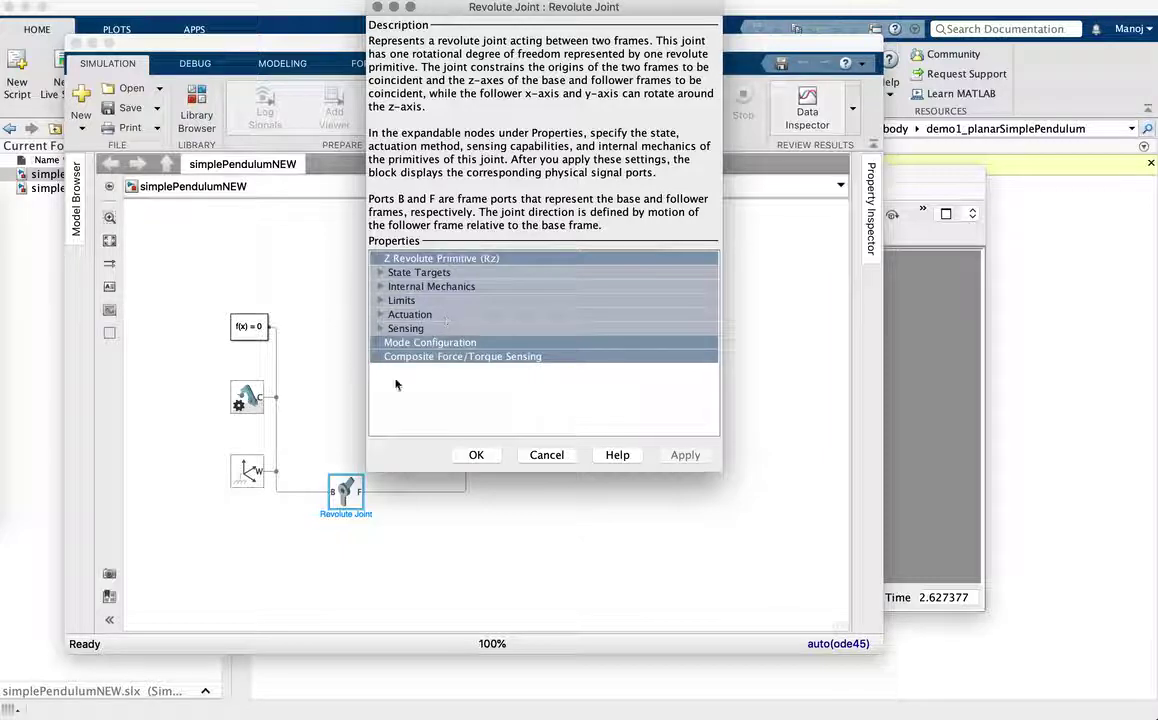
{"action": "left_click", "coordinate": [382, 315]}
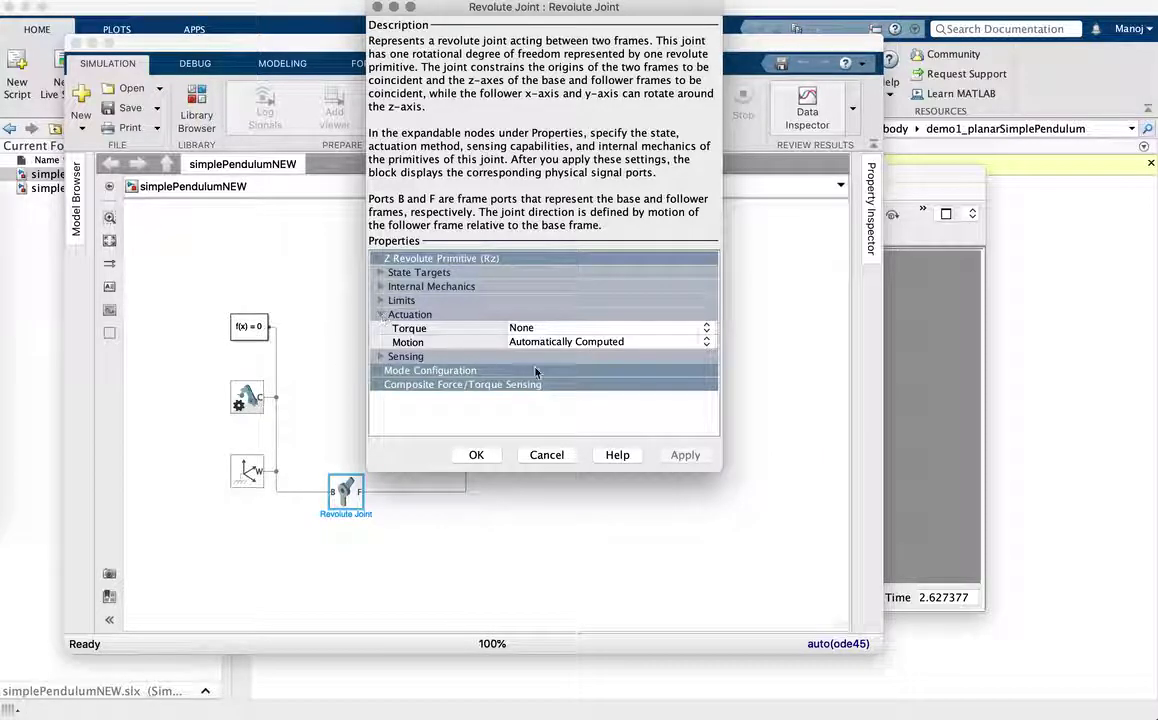
{"action": "left_click", "coordinate": [706, 329]}
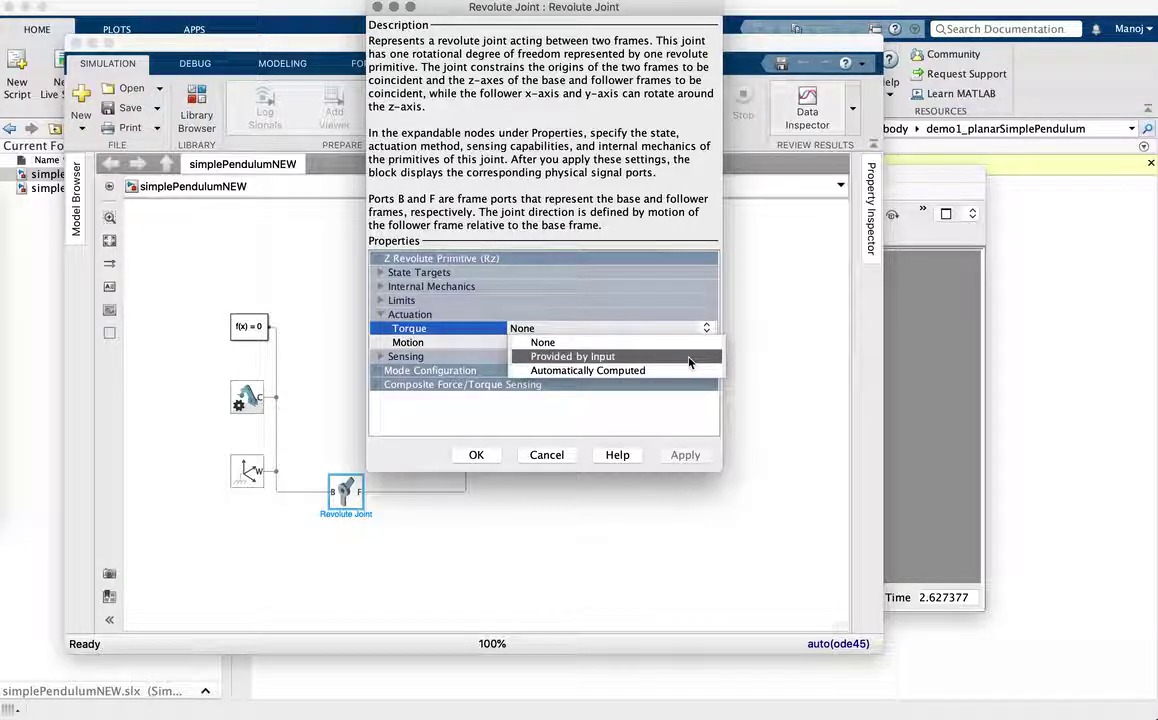
{"action": "left_click", "coordinate": [667, 429]}
{"action": "left_click", "coordinate": [706, 328]}
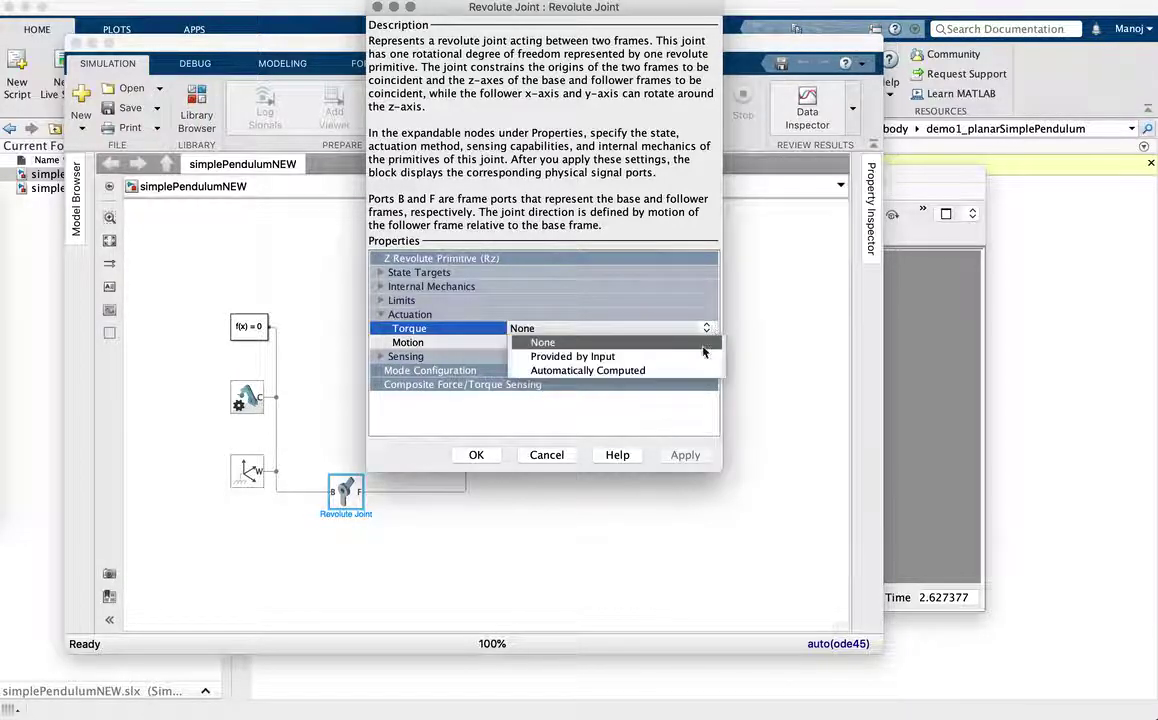
{"action": "left_click", "coordinate": [702, 359]}
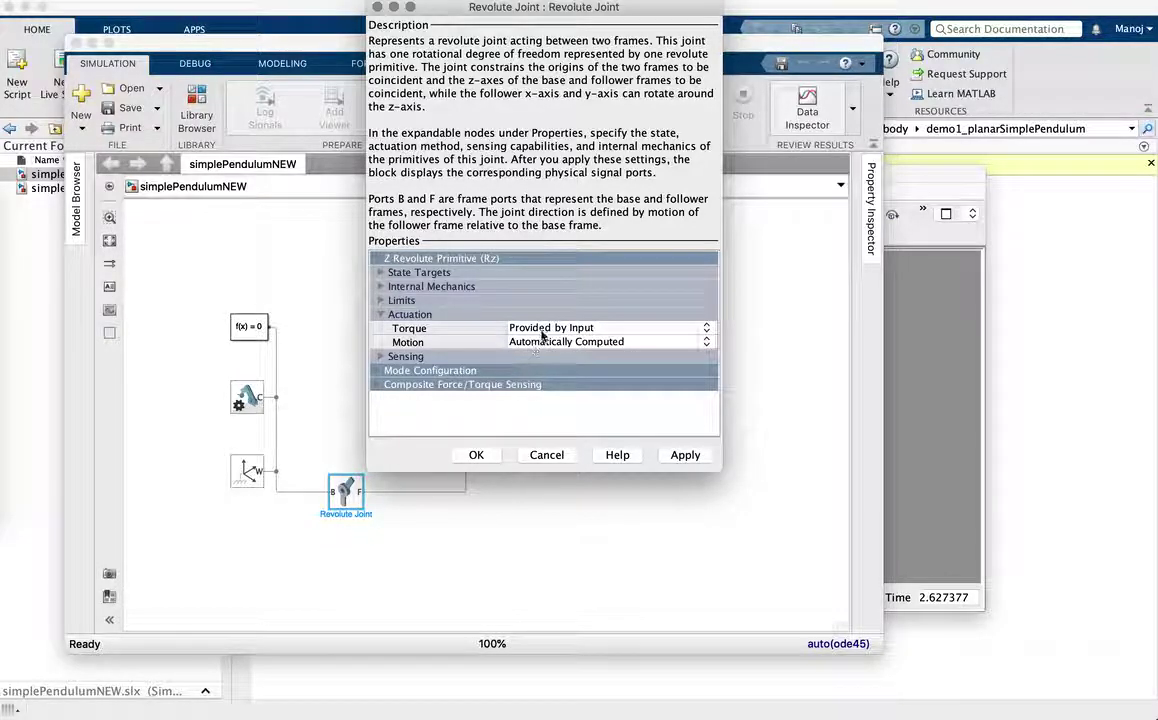
Review the Revolute Joint's Torque and Motion options without changing them
{"action": "left_click", "coordinate": [707, 329]}
{"action": "left_click", "coordinate": [706, 331]}
{"action": "left_click", "coordinate": [706, 340]}
{"action": "left_click", "coordinate": [706, 340]}
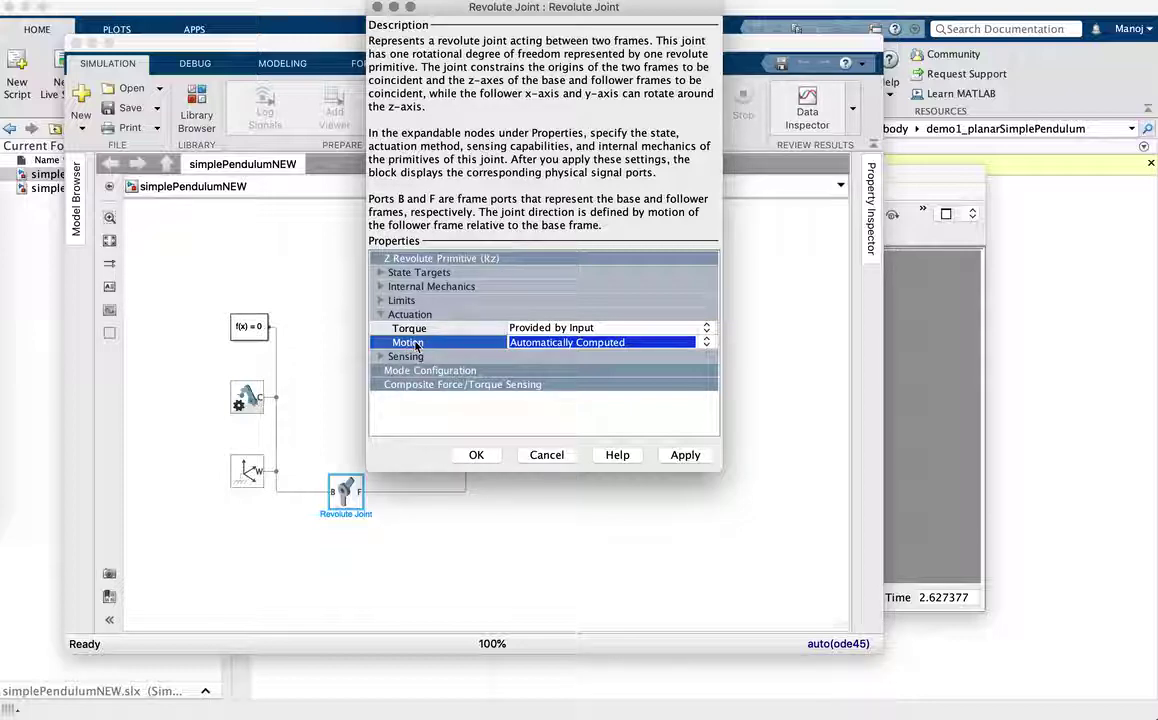
Set joint Motion to Provided by Input and Torque to Automatically Computed
{"action": "left_click", "coordinate": [706, 345]}
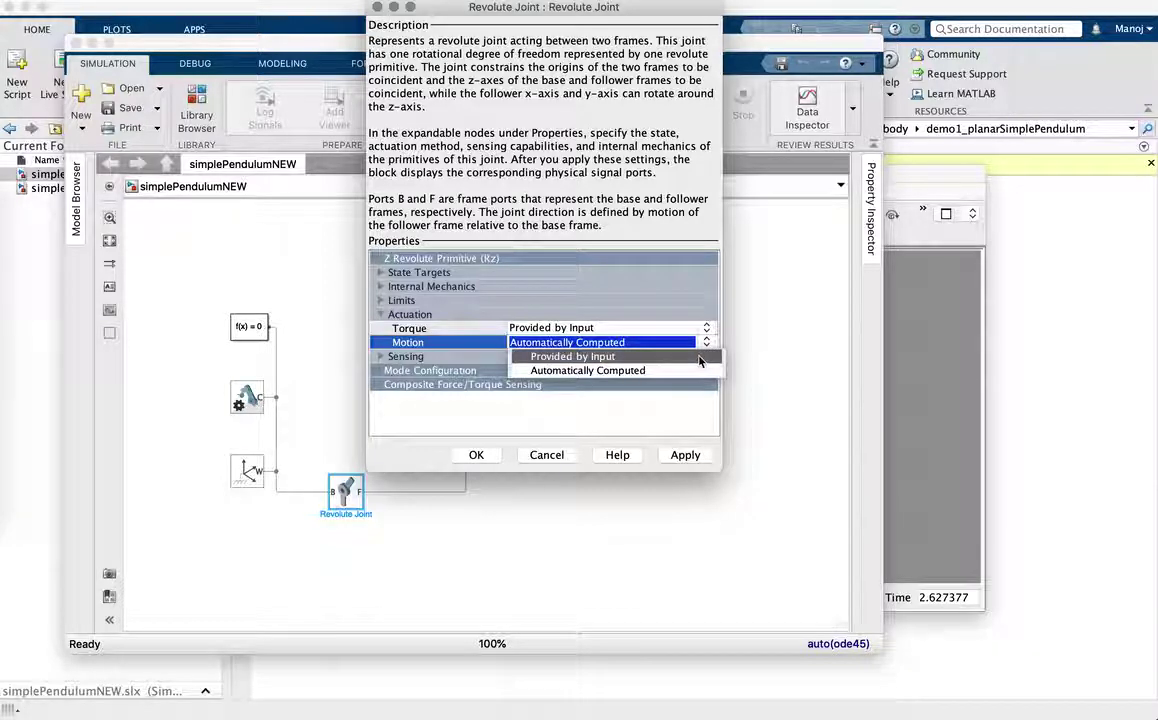
{"action": "left_click", "coordinate": [699, 358]}
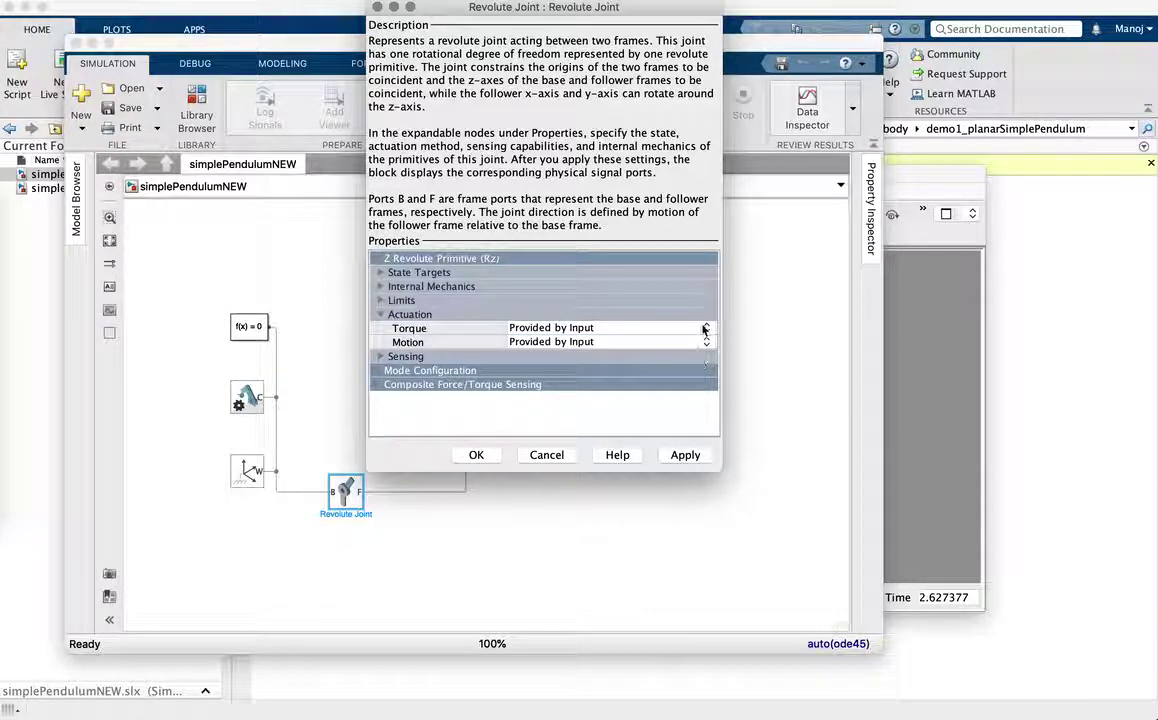
{"action": "left_click", "coordinate": [704, 330]}
{"action": "left_click", "coordinate": [703, 376]}
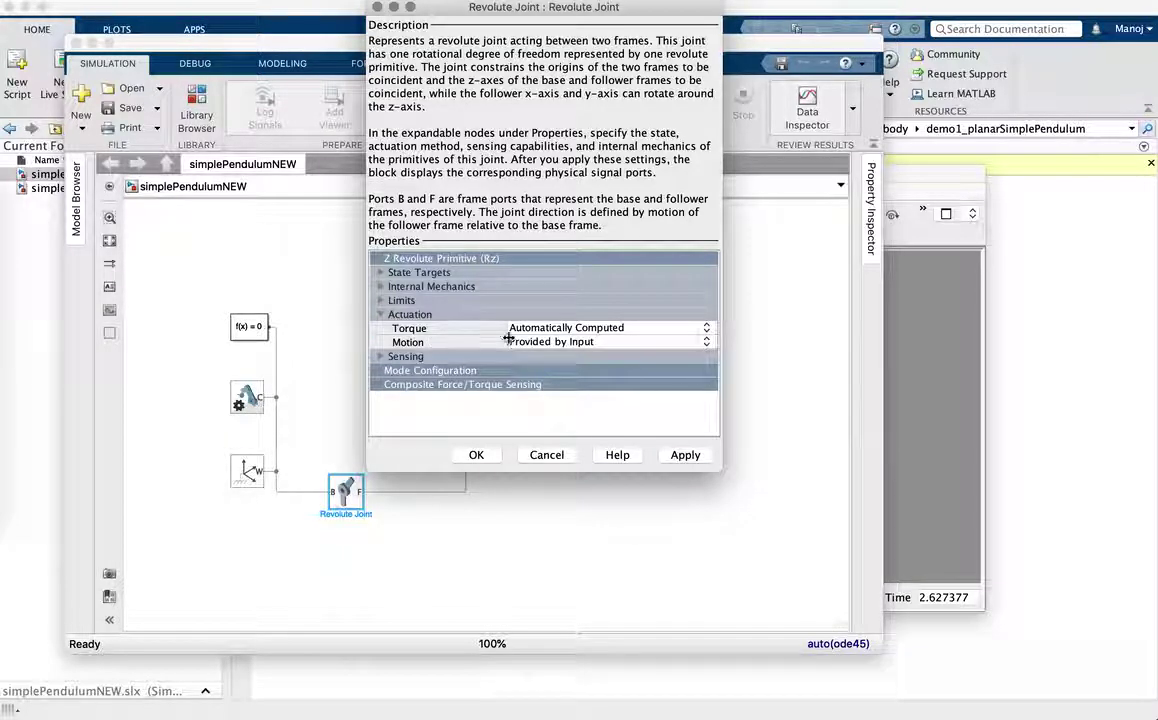
{"action": "left_click", "coordinate": [949, 176]}
{"action": "left_click_drag", "start_coordinate": [949, 176], "coordinate": [1029, 192]}
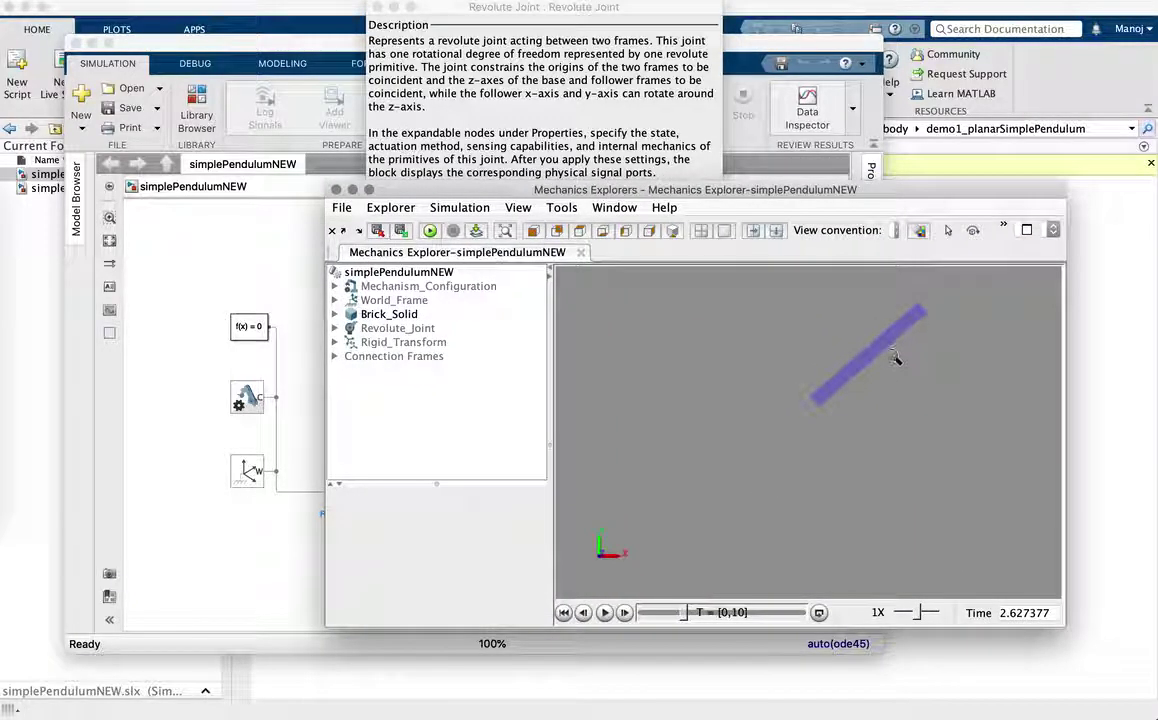
Switch the Revolute Joint back to Torque Provided by Input and Motion Automatically Computed
{"action": "left_click", "coordinate": [574, 148]}
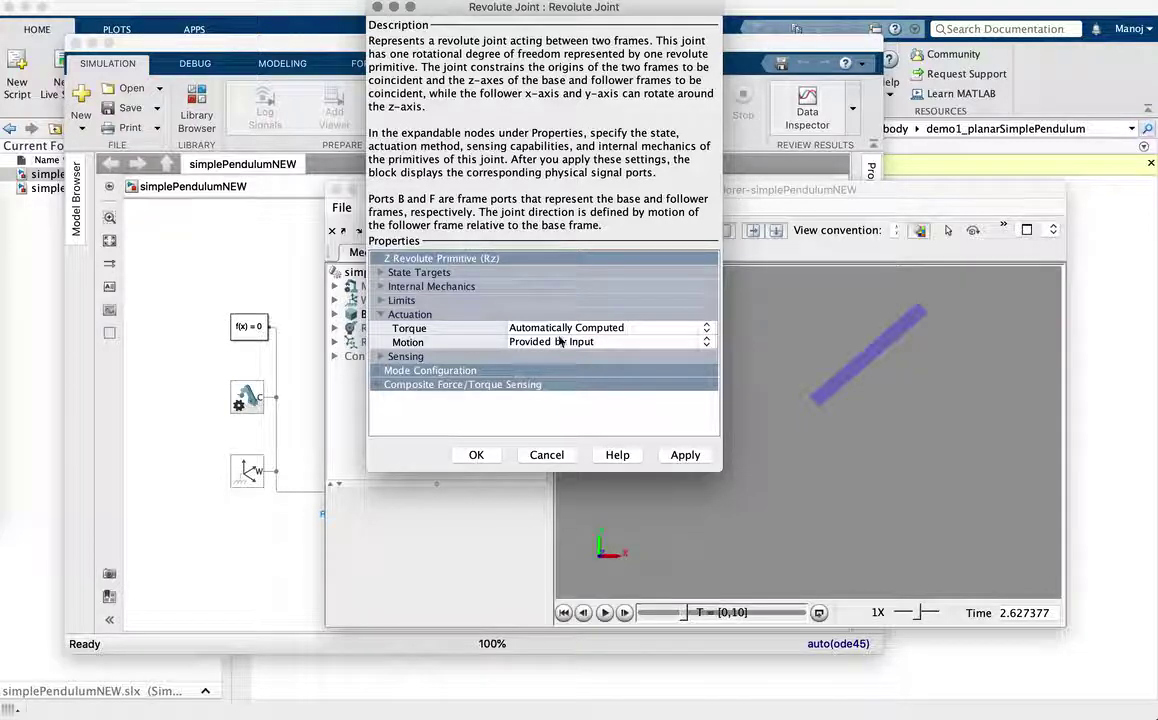
{"action": "left_click", "coordinate": [706, 335]}
{"action": "left_click", "coordinate": [704, 348]}
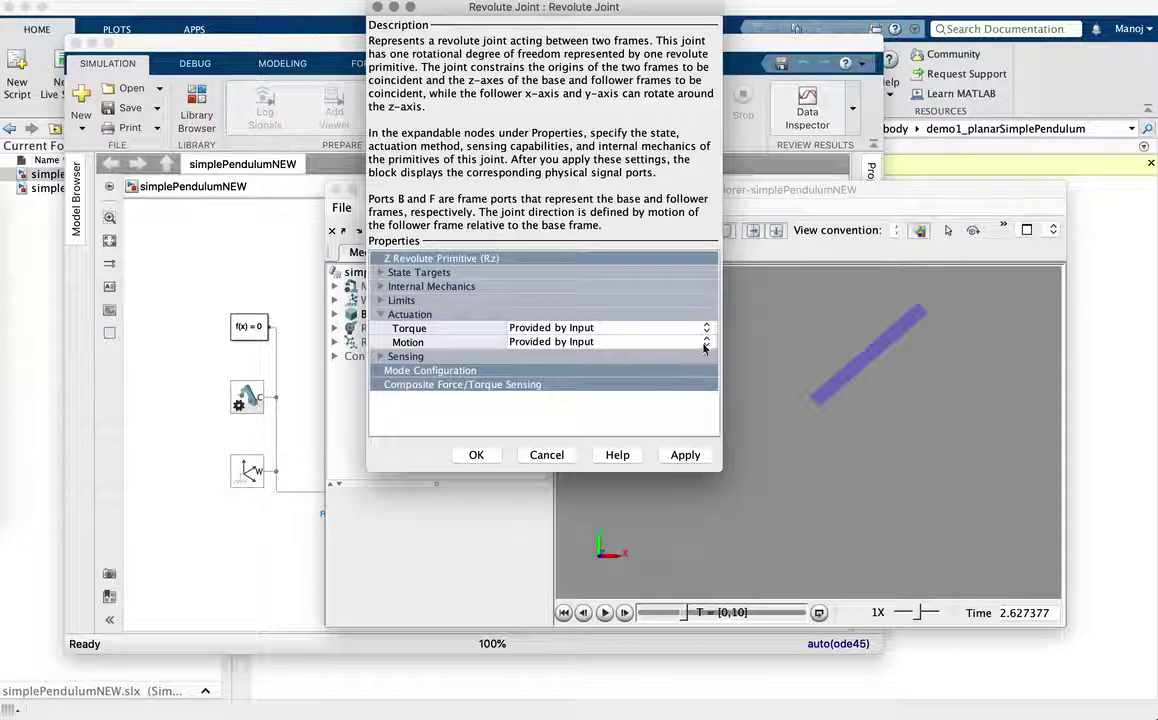
{"action": "left_click", "coordinate": [704, 346]}
{"action": "left_click", "coordinate": [674, 371]}
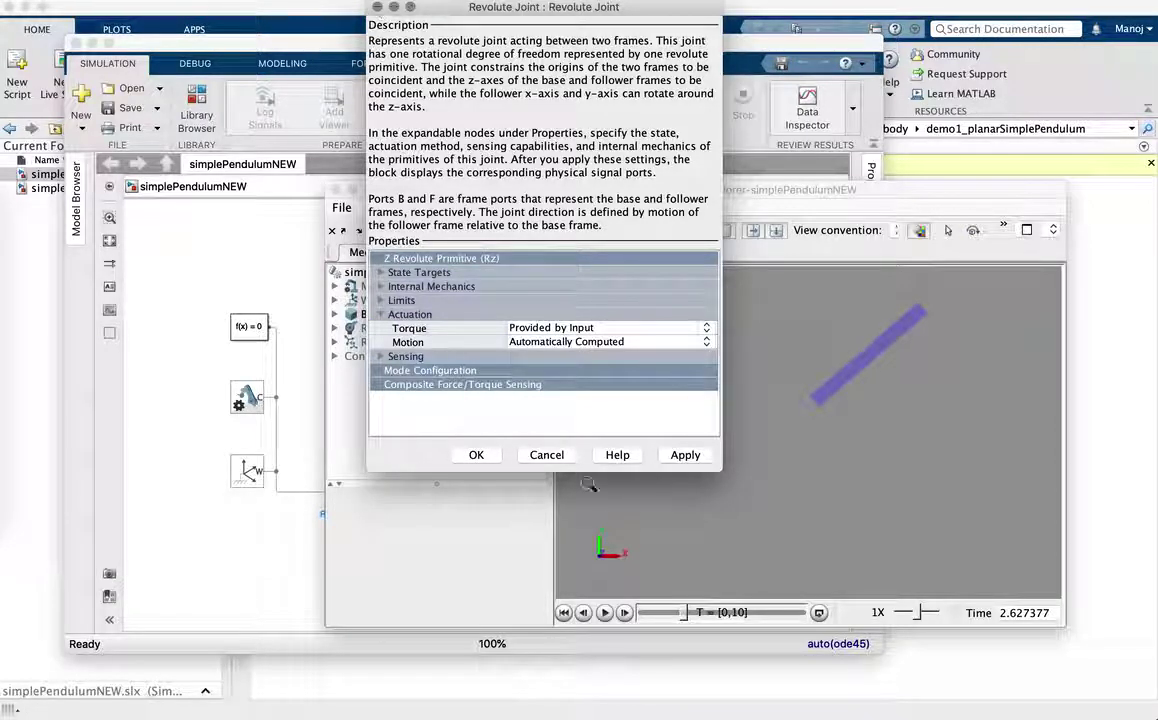
{"action": "left_click", "coordinate": [812, 193]}
Apply and confirm the Revolute Joint torque-input setting, then save simplePendulumNEW with Cmd+S
{"action": "left_click_drag", "start_coordinate": [812, 193], "coordinate": [1094, 205]}
{"action": "left_click", "coordinate": [576, 7]}
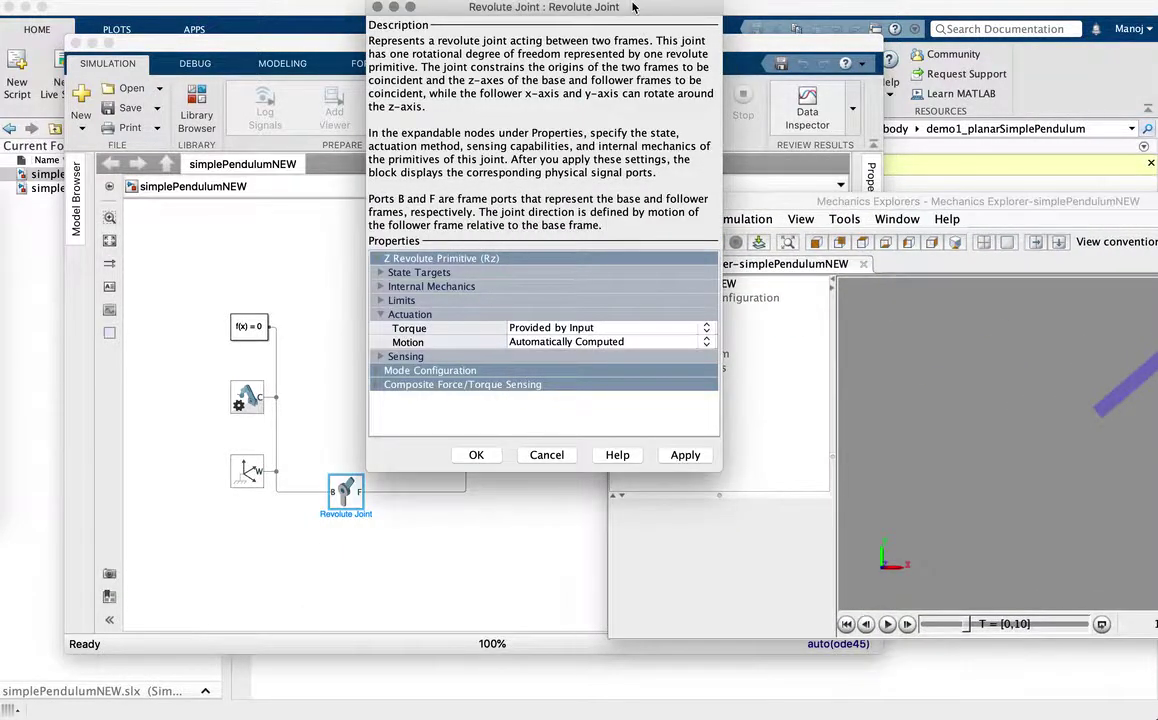
{"action": "left_click_drag", "start_coordinate": [632, 7], "coordinate": [703, 121]}
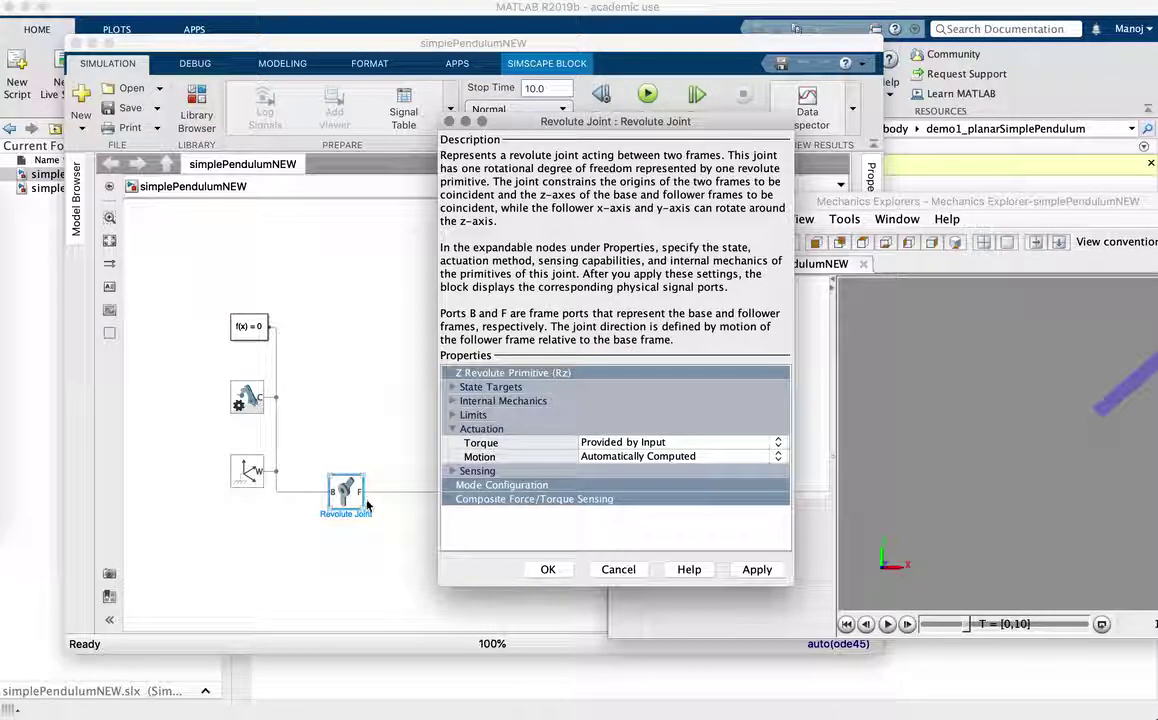
{"action": "left_click", "coordinate": [756, 570]}
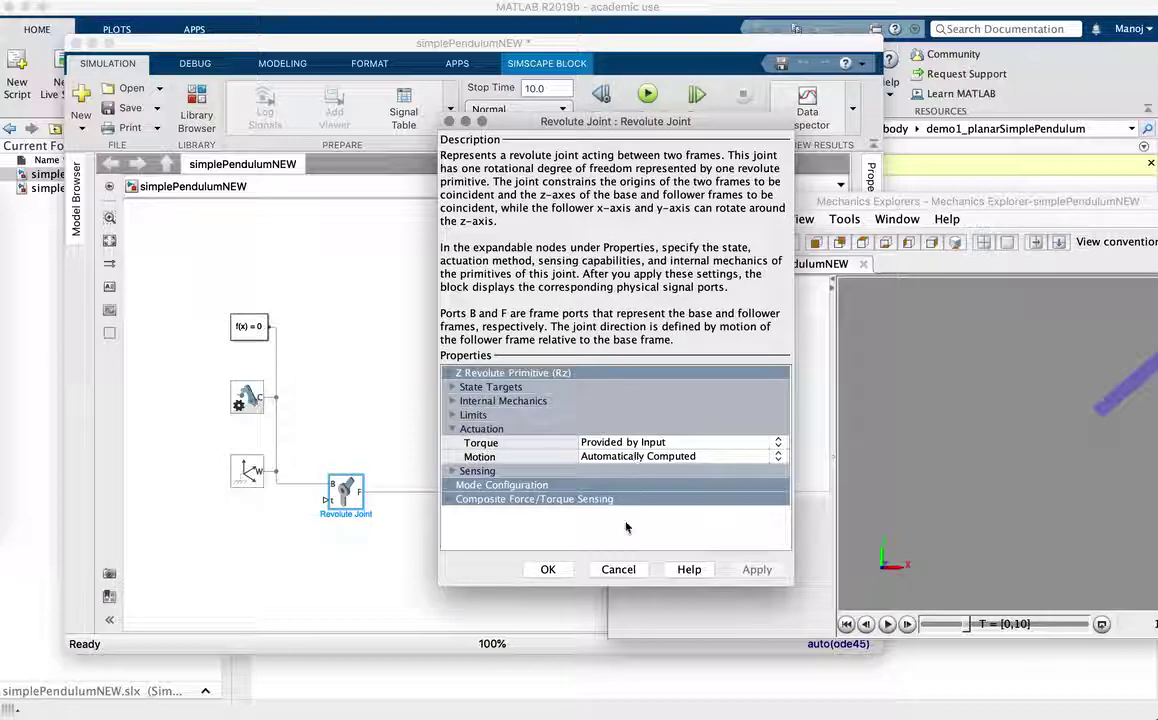
{"action": "left_click", "coordinate": [547, 574]}
{"action": "left_click", "coordinate": [538, 474]}
{"action": "key", "text": "super+s"}
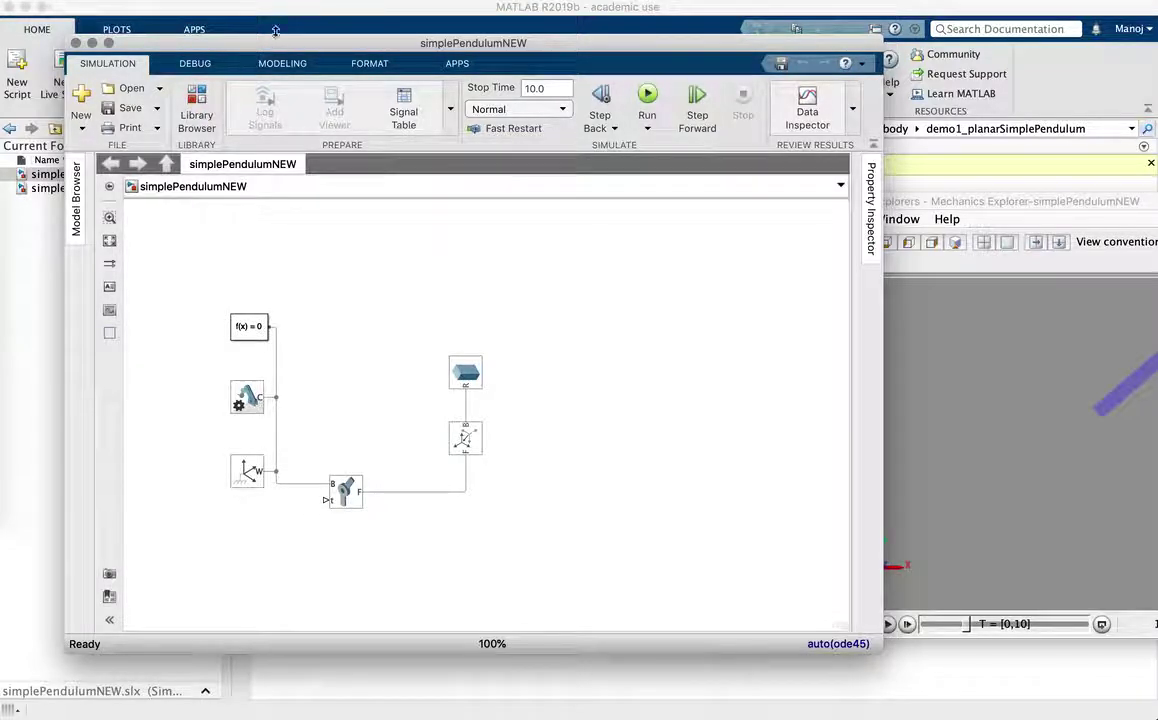
{"action": "left_click_drag", "start_coordinate": [274, 43], "coordinate": [209, 44]}
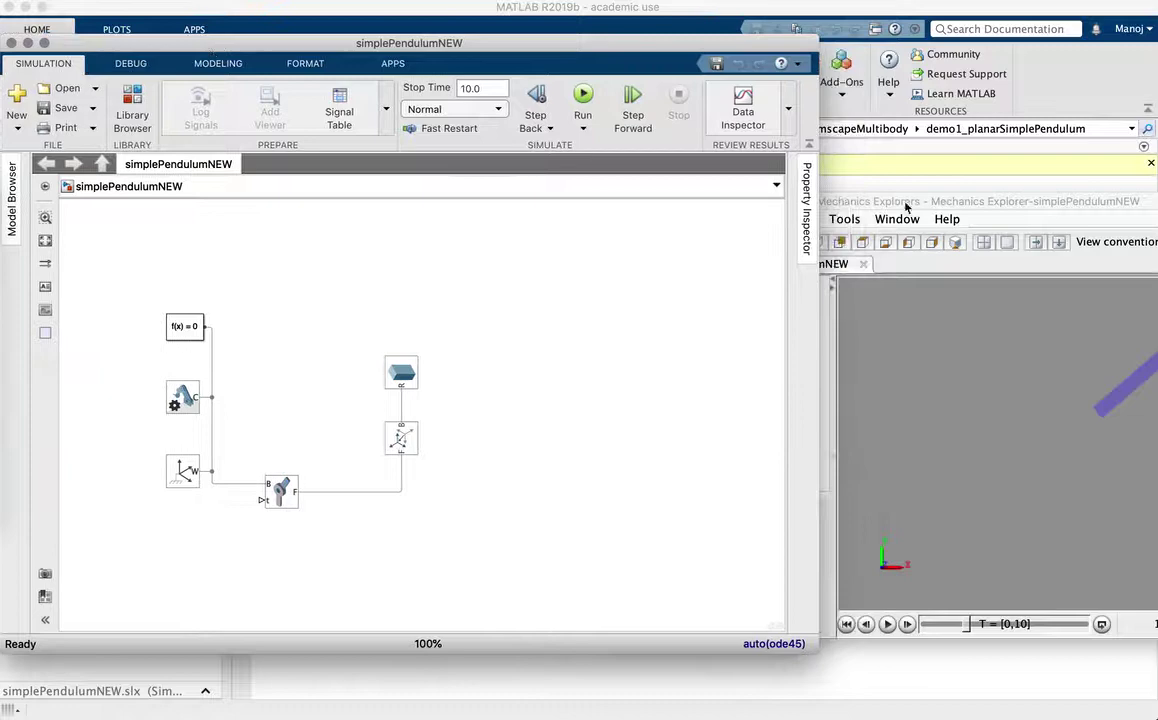
{"action": "left_click_drag", "start_coordinate": [906, 204], "coordinate": [900, 148]}
{"action": "left_click", "coordinate": [477, 275]}
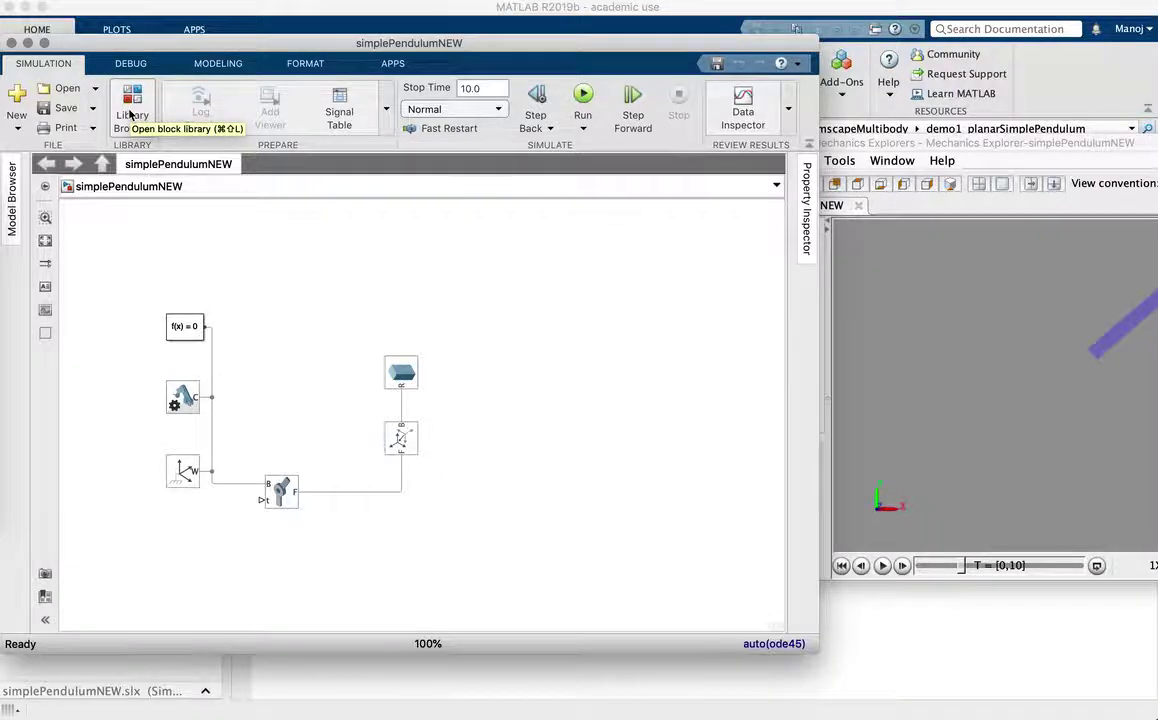
{"action": "left_click", "coordinate": [131, 114]}
{"action": "left_click_drag", "start_coordinate": [308, 62], "coordinate": [706, 104]}
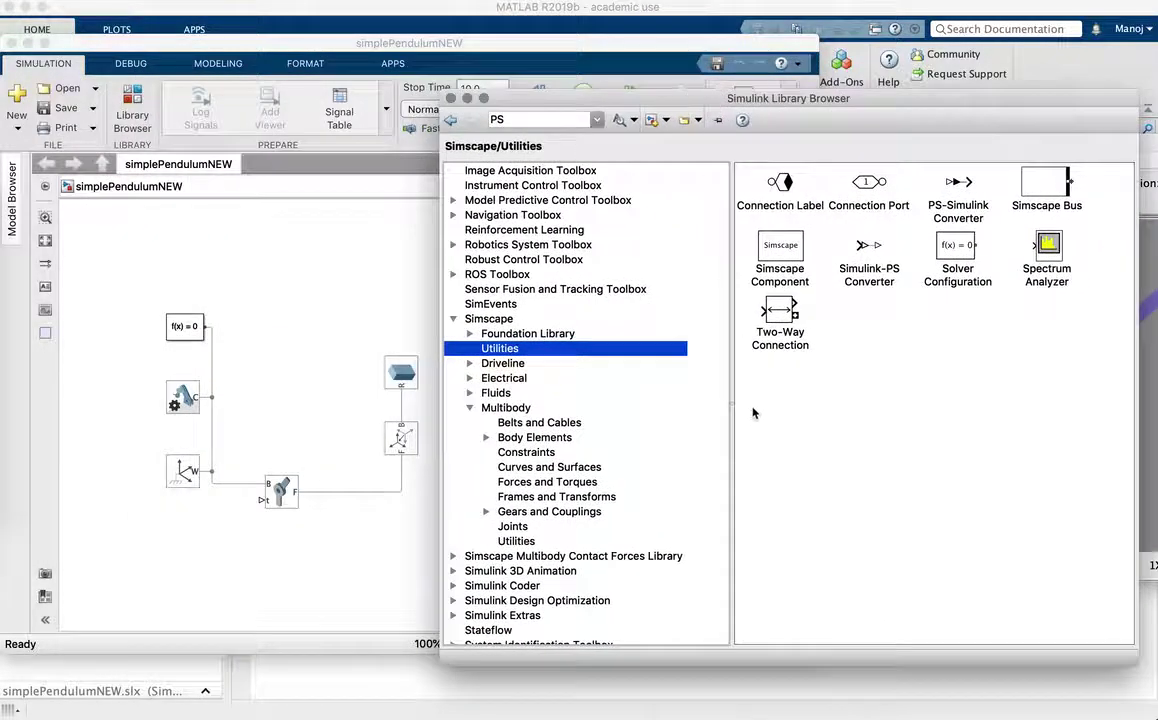
{"action": "left_click", "coordinate": [453, 319]}
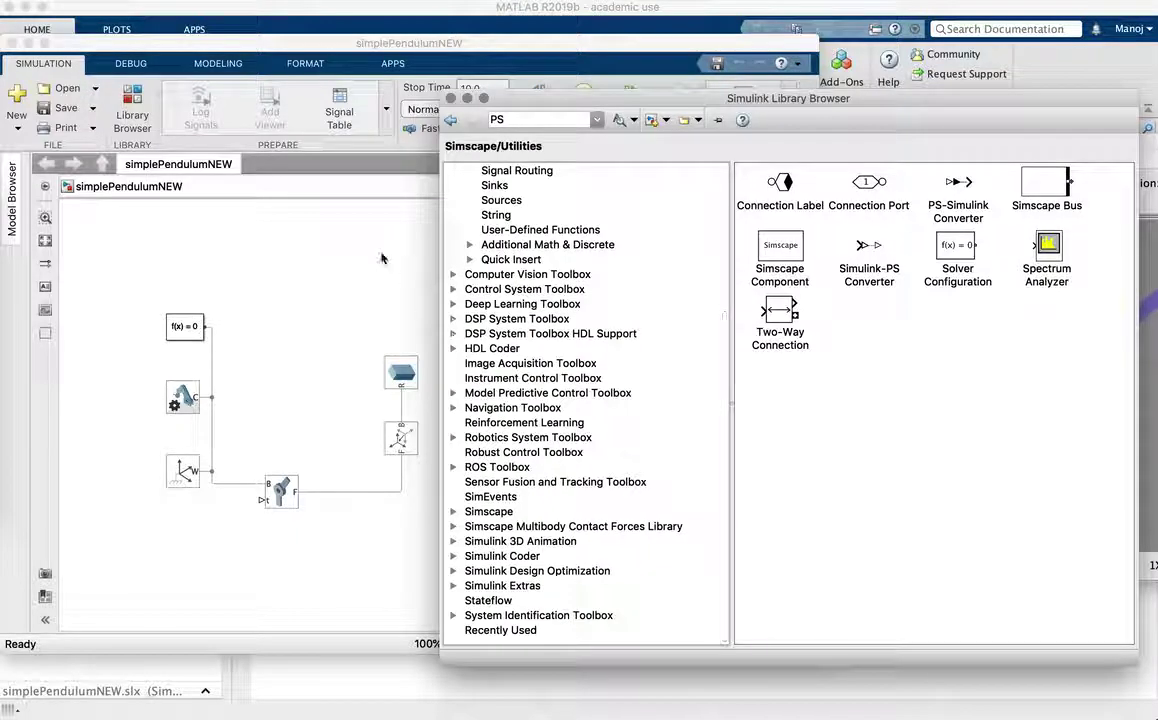
{"action": "left_click", "coordinate": [427, 107]}
{"action": "left_click", "coordinate": [116, 120]}
{"action": "scroll", "coordinate": [505, 323], "scroll_direction": "up", "scroll_amount": 5}
{"action": "scroll", "coordinate": [505, 323], "scroll_direction": "down", "scroll_amount": 5}
{"action": "scroll", "coordinate": [505, 323], "scroll_direction": "up", "scroll_amount": 5}
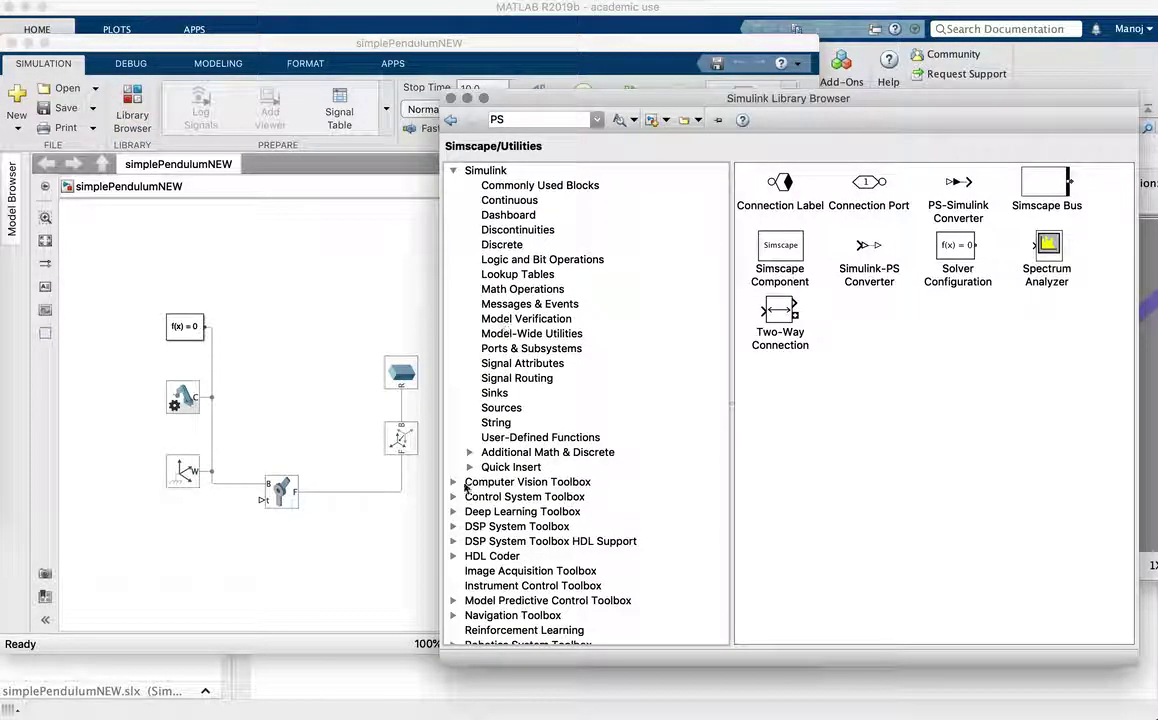
{"action": "scroll", "coordinate": [466, 505], "scroll_direction": "down", "scroll_amount": 5}
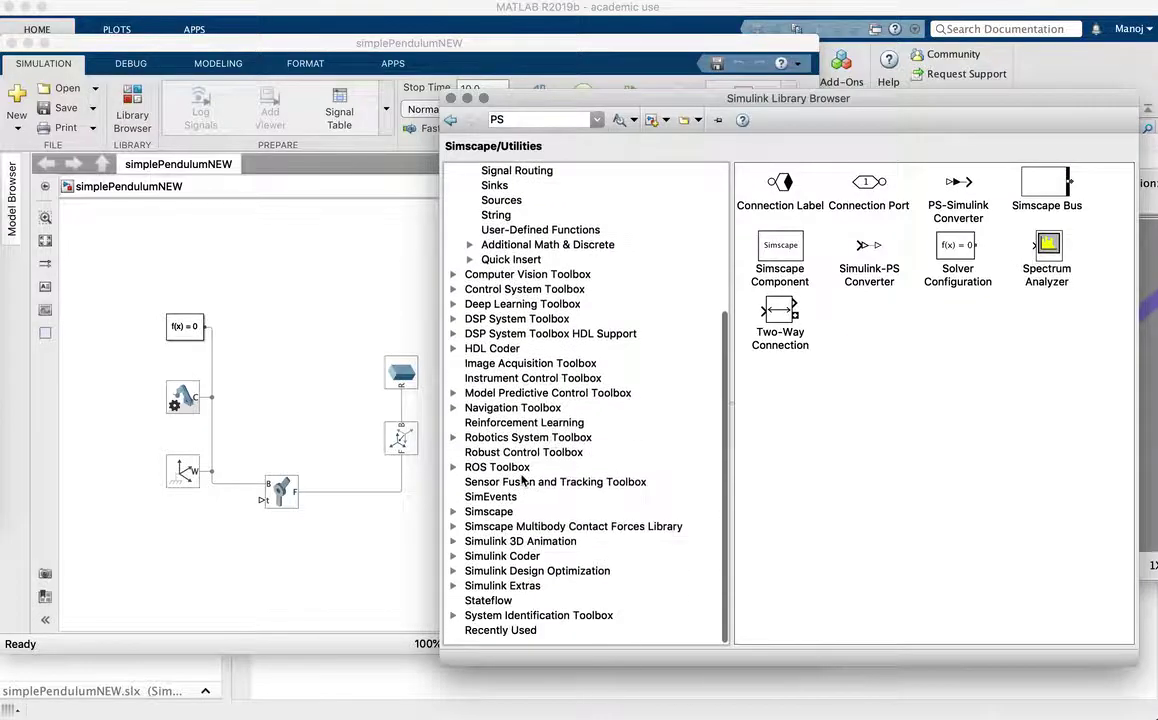
{"action": "left_click", "coordinate": [453, 513]}
{"action": "scroll", "coordinate": [570, 543], "scroll_direction": "down", "scroll_amount": 4}
{"action": "left_click", "coordinate": [470, 452]}
{"action": "left_click", "coordinate": [470, 511]}
{"action": "scroll", "coordinate": [520, 540], "scroll_direction": "down", "scroll_amount": 3}
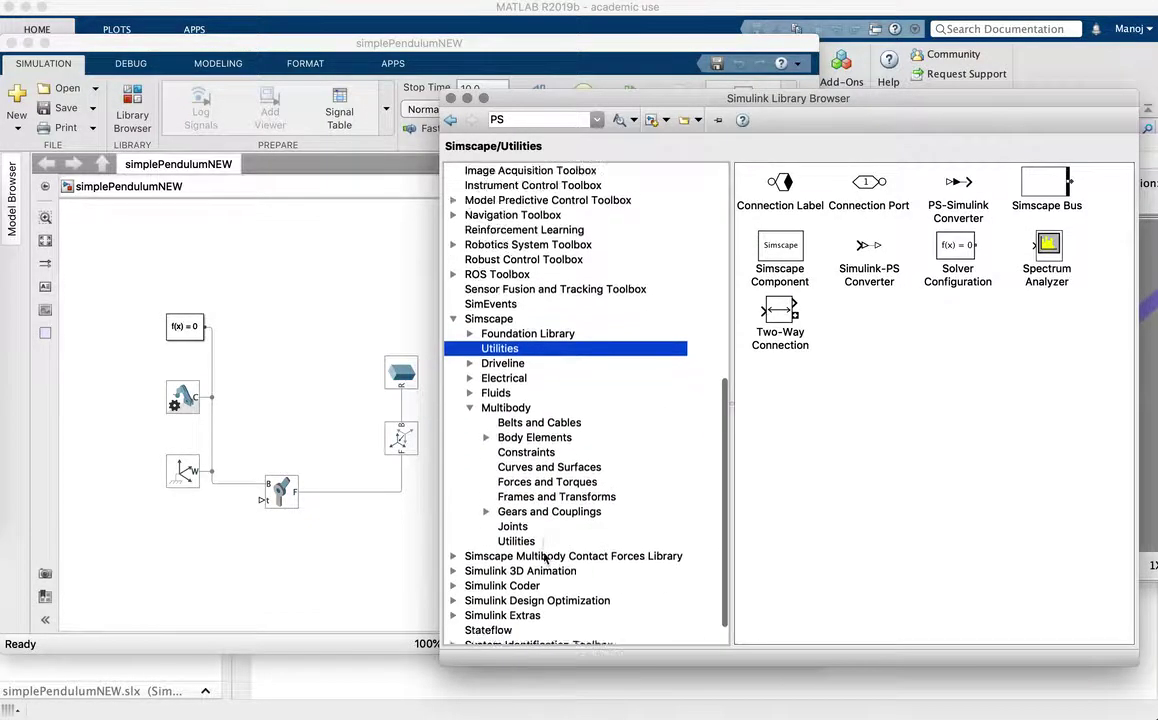
{"action": "scroll", "coordinate": [545, 560], "scroll_direction": "up", "scroll_amount": 3}
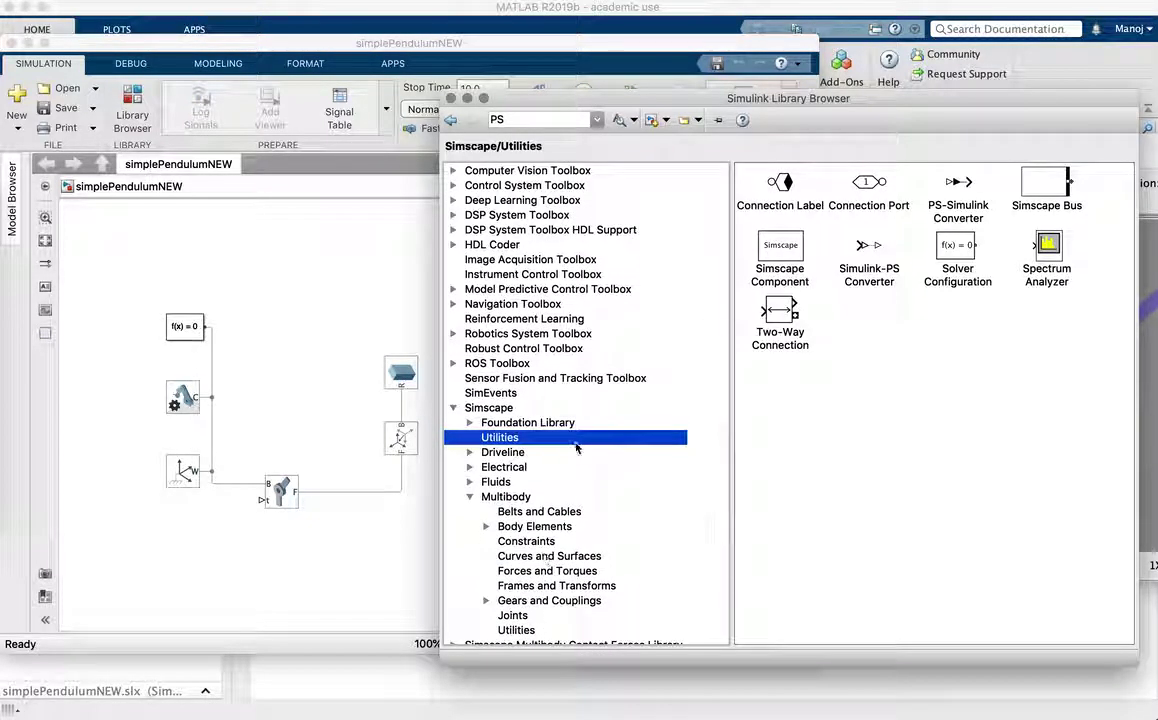
{"action": "scroll", "coordinate": [576, 447], "scroll_direction": "up", "scroll_amount": 5}
{"action": "scroll", "coordinate": [576, 447], "scroll_direction": "up", "scroll_amount": 5}
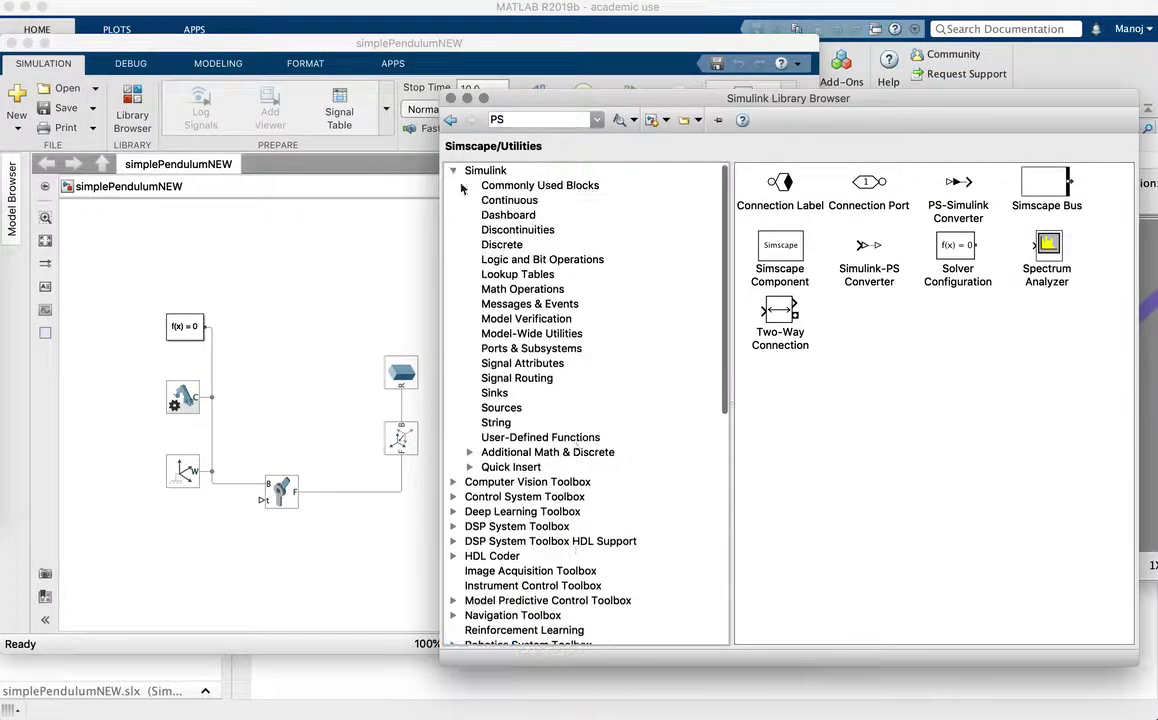
Drag a Constant block from Simulink > Sources onto the canvas below the world frame
{"action": "left_click", "coordinate": [542, 190]}
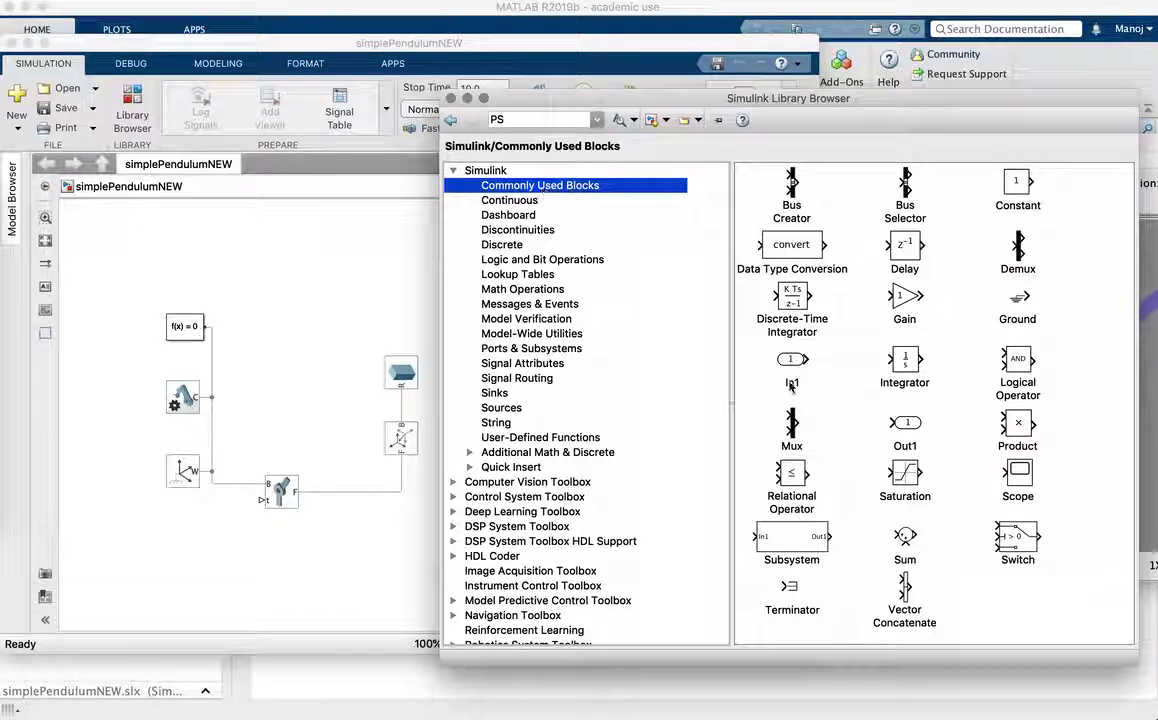
{"action": "left_click", "coordinate": [527, 200]}
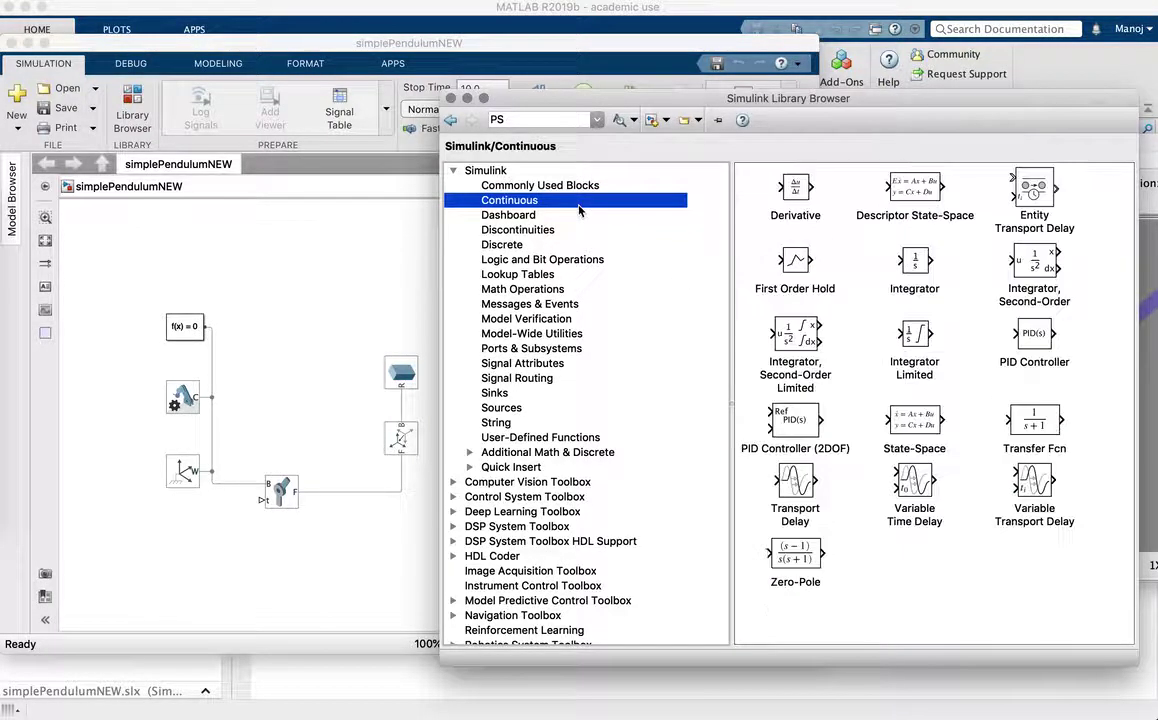
{"action": "left_click", "coordinate": [530, 407]}
{"action": "left_click", "coordinate": [786, 248]}
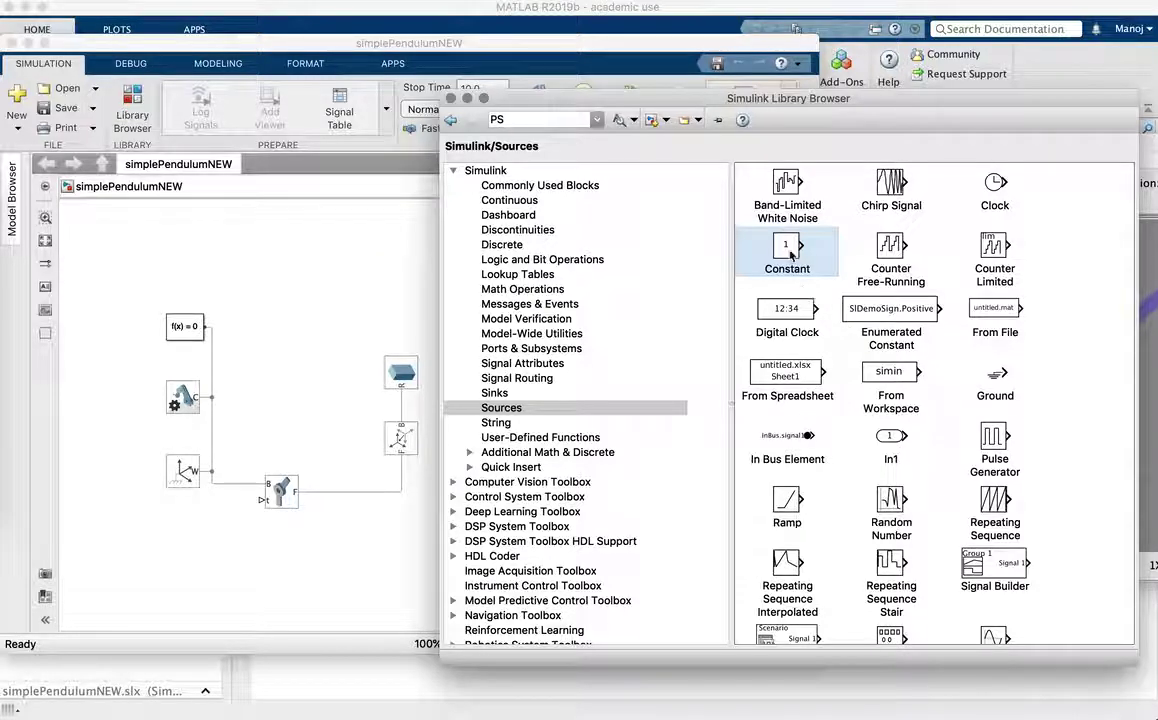
{"action": "left_click_drag", "start_coordinate": [790, 255], "coordinate": [178, 570]}
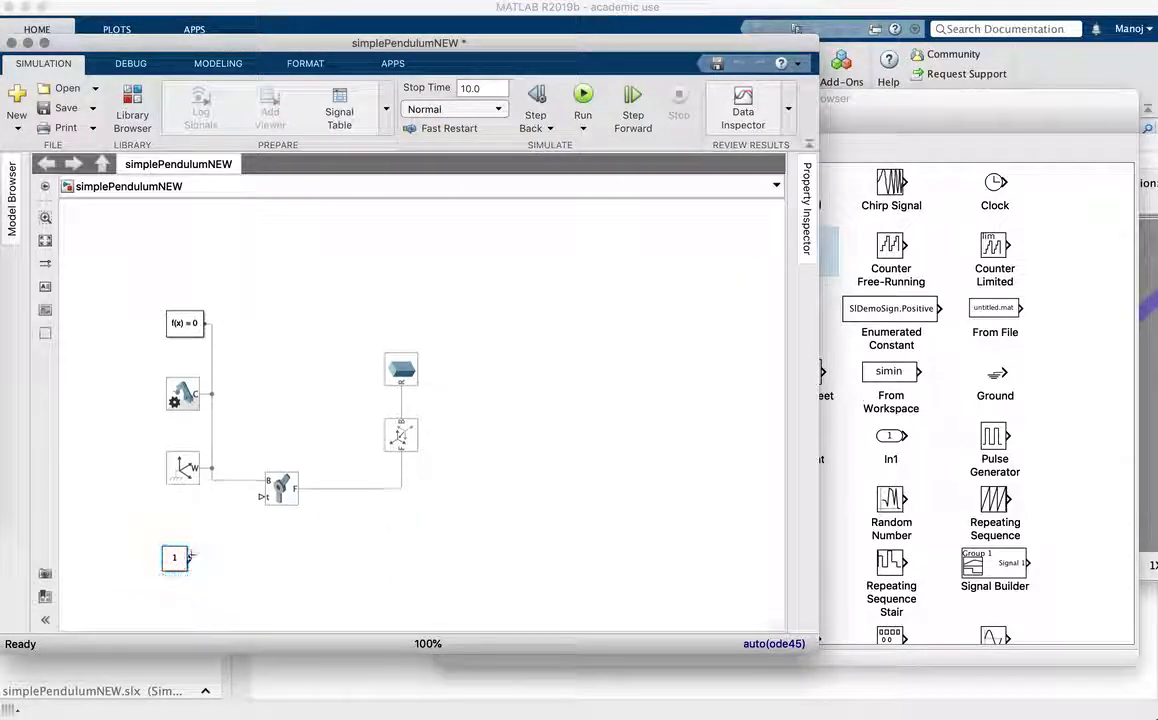
Set the Constant block's value to 200
{"action": "double_click", "coordinate": [176, 558]}
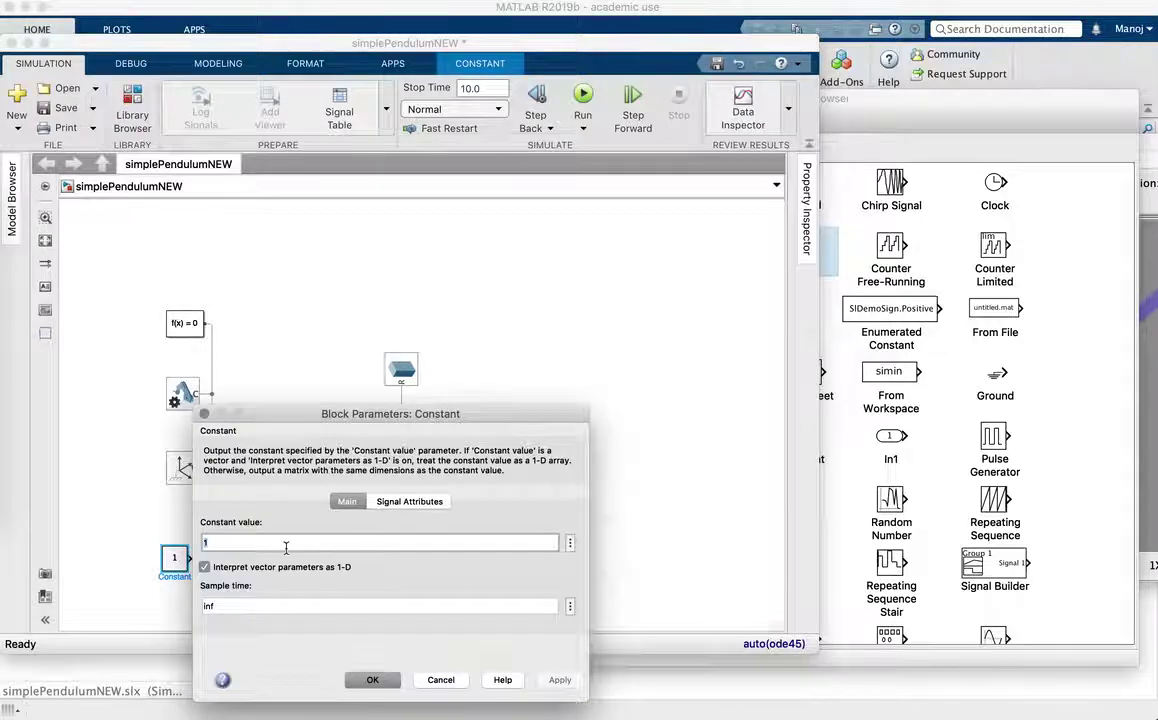
{"action": "type", "text": "200"}
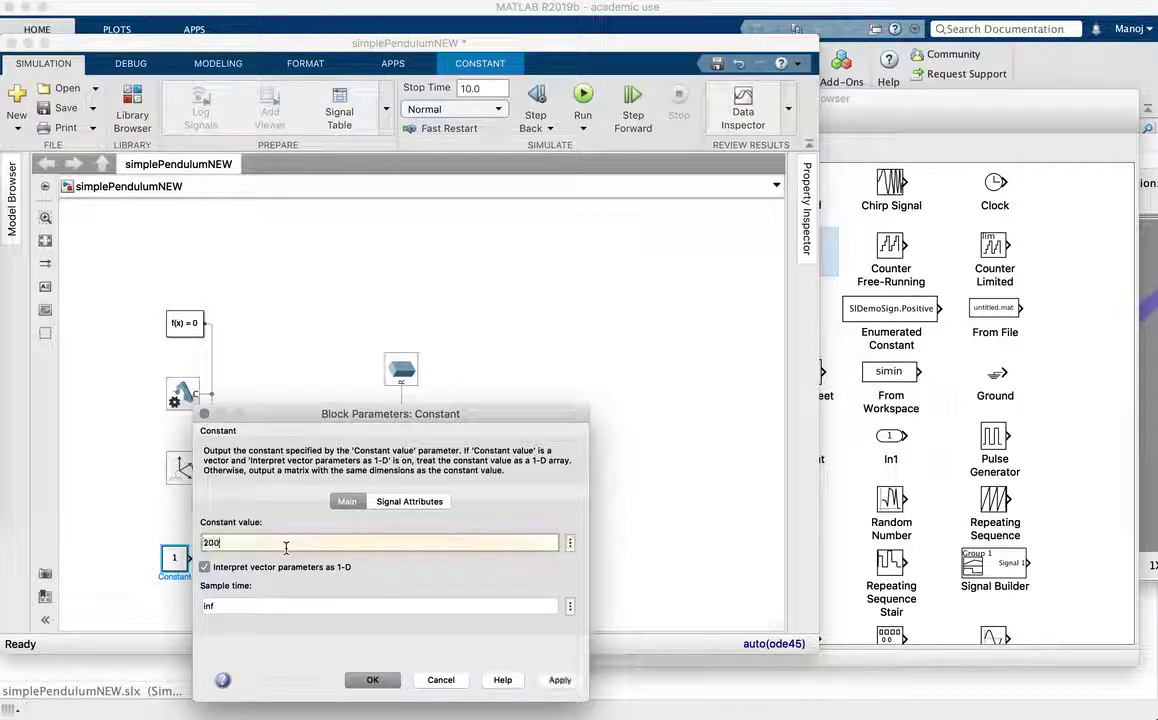
{"action": "left_click", "coordinate": [560, 680]}
{"action": "left_click", "coordinate": [374, 680]}
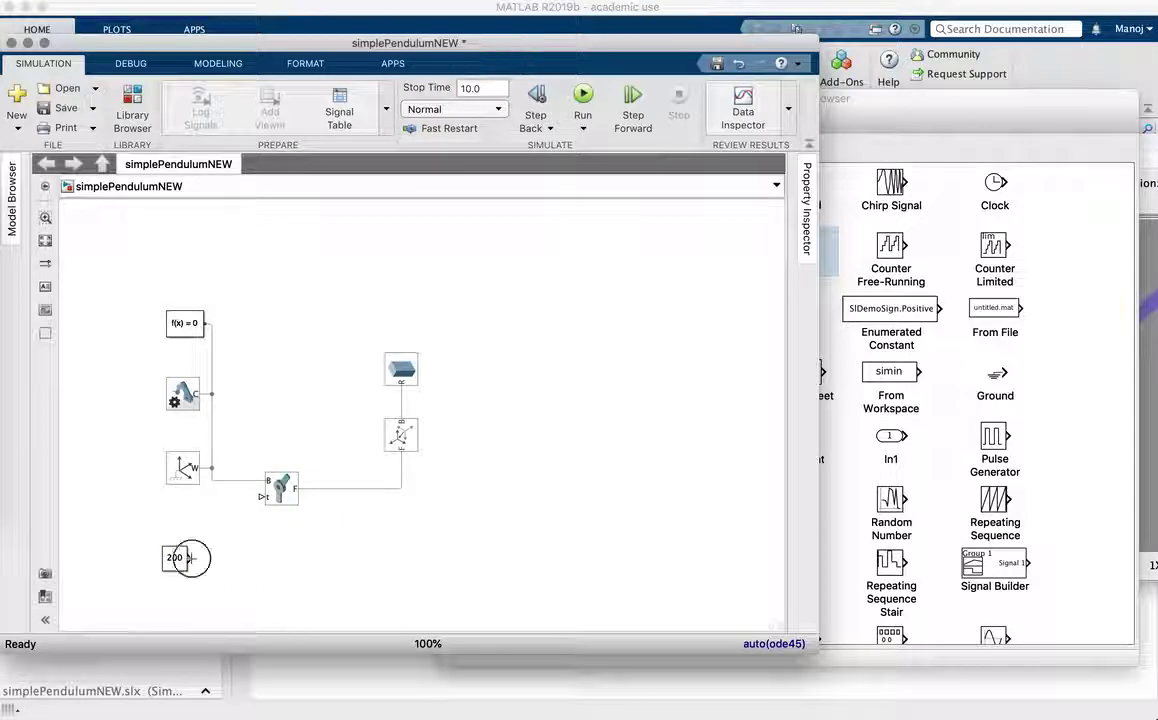
Draw a line from the constant to the joint's t port, then delete it
{"action": "mouse_move", "coordinate": [187, 557]}
{"action": "left_mouse_down"}
{"action": "mouse_move", "coordinate": [233, 506]}
{"action": "mouse_move", "coordinate": [262, 500]}
{"action": "left_mouse_up"}
{"action": "double_click", "coordinate": [212, 528]}
{"action": "left_click", "coordinate": [357, 530]}
{"action": "left_click", "coordinate": [237, 560]}
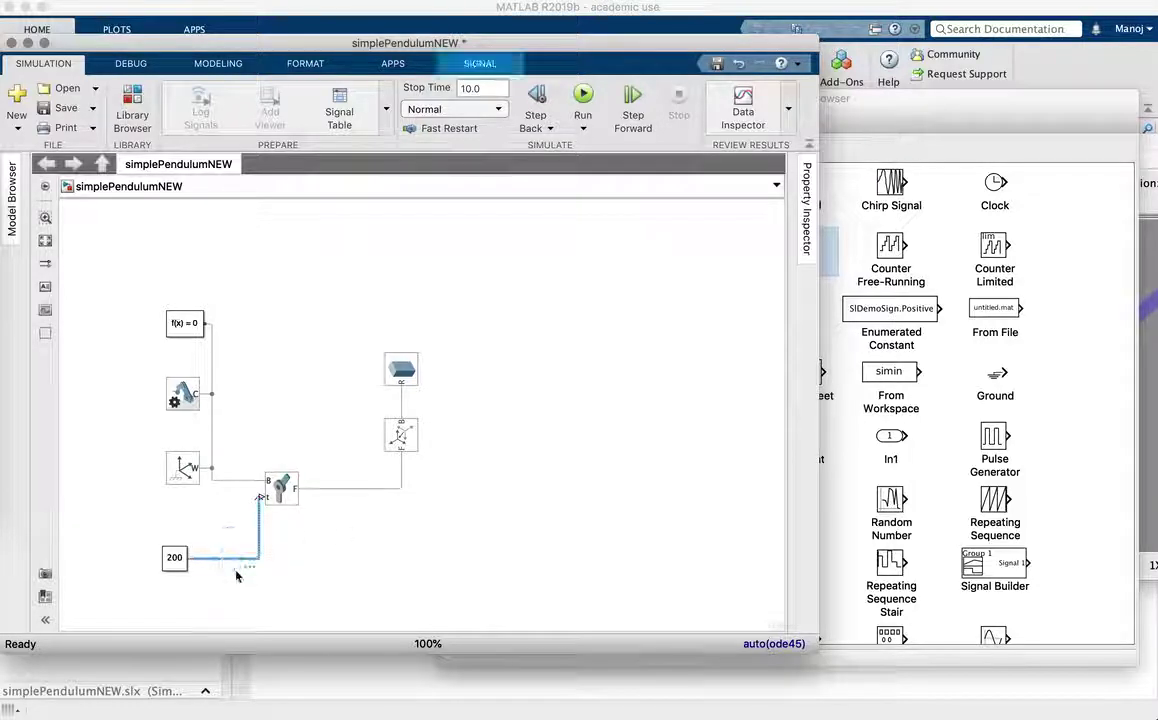
{"action": "key", "text": "Delete"}
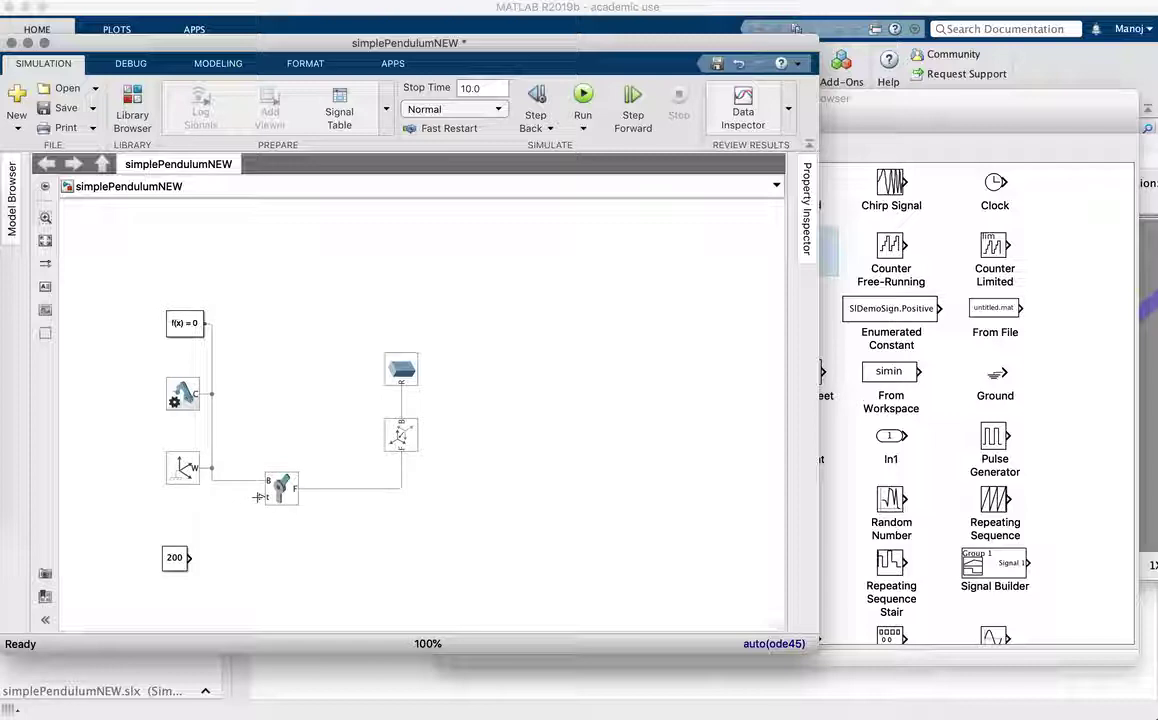
Place a Simulink-PS Converter from Simscape > Utilities between the 200 constant and the joint's t port
{"action": "left_click", "coordinate": [977, 285]}
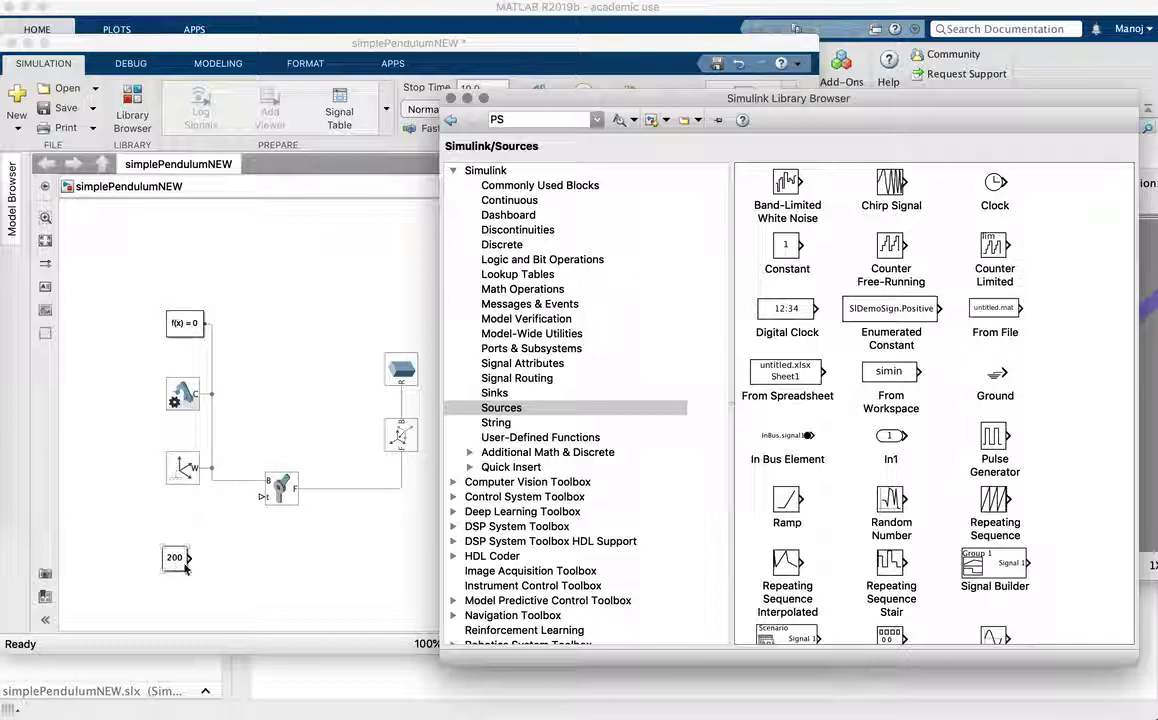
{"action": "scroll", "coordinate": [600, 528], "scroll_direction": "down", "scroll_amount": 10}
{"action": "left_click", "coordinate": [500, 408]}
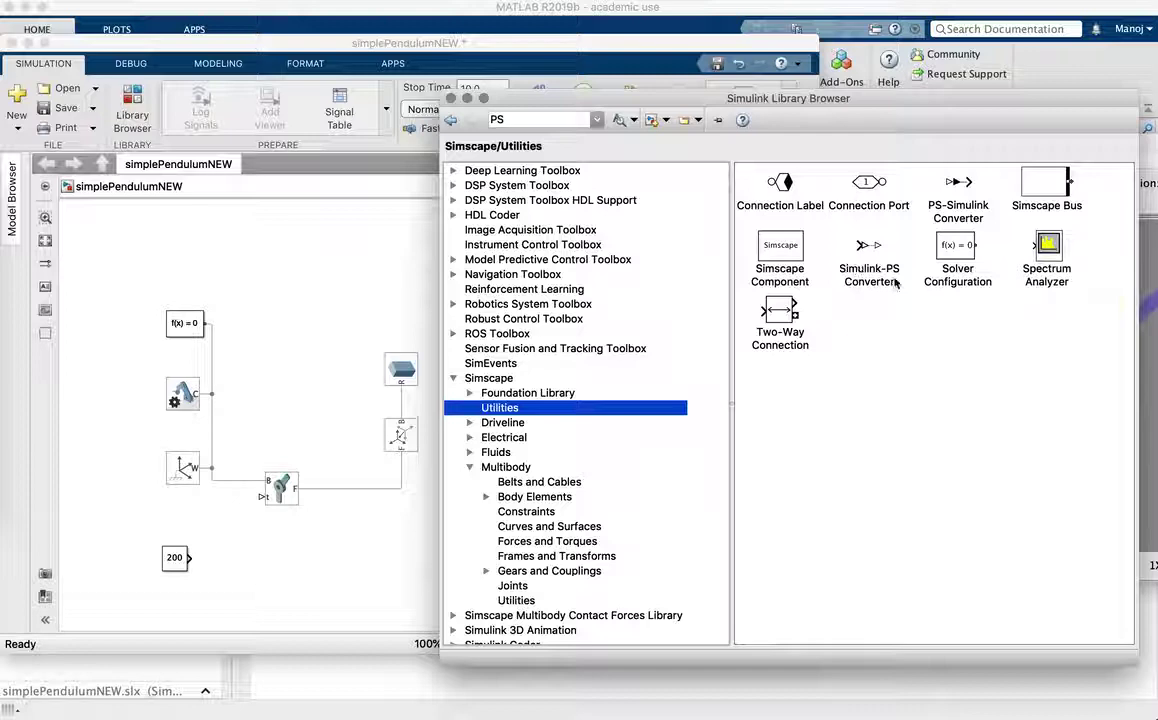
{"action": "left_click", "coordinate": [876, 271]}
{"action": "left_click_drag", "start_coordinate": [876, 271], "coordinate": [238, 558]}
{"action": "left_click", "coordinate": [148, 556]}
{"action": "left_click_drag", "start_coordinate": [138, 538], "coordinate": [260, 497]}
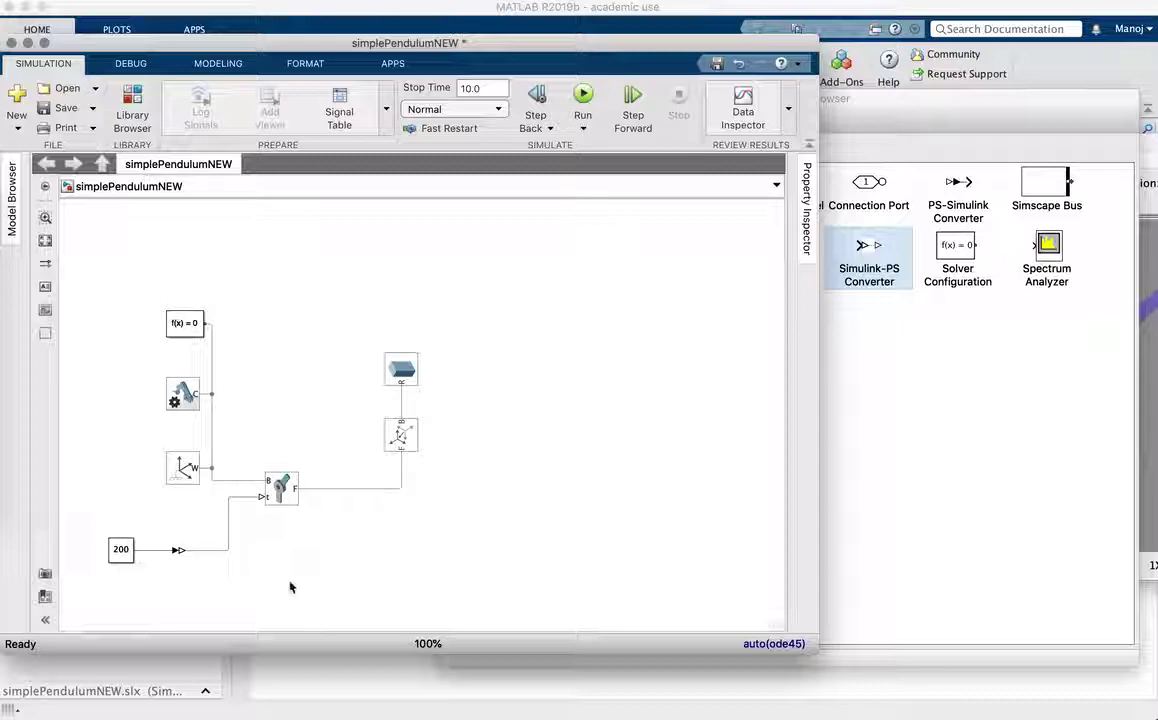
Save the model and fit the whole diagram into view
{"action": "left_click", "coordinate": [57, 115]}
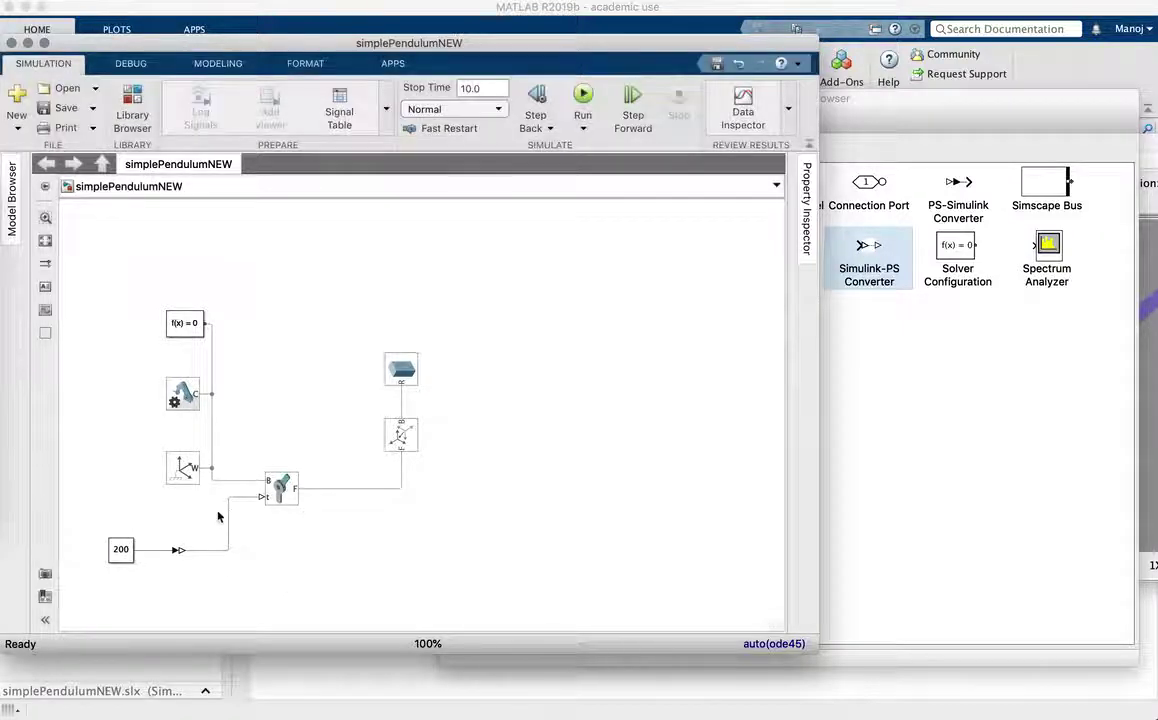
{"action": "left_click", "coordinate": [461, 135]}
{"action": "left_click_drag", "start_coordinate": [461, 135], "coordinate": [445, 340]}
{"action": "key", "text": "2"}
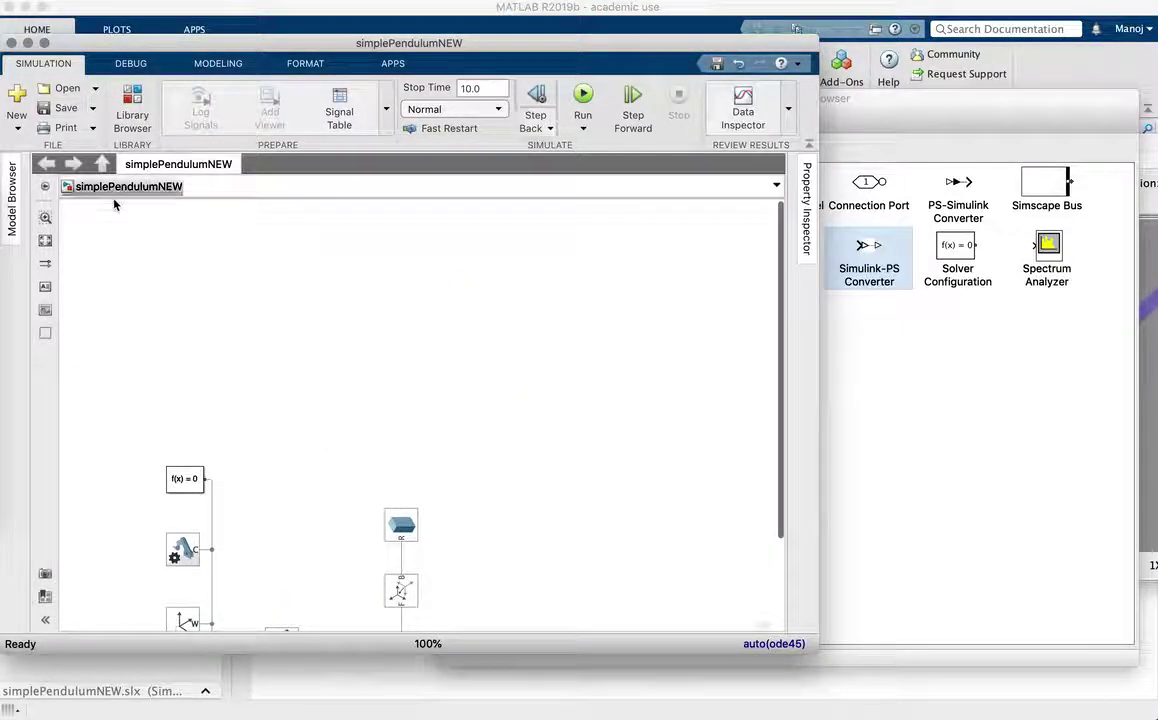
{"action": "left_click", "coordinate": [44, 239]}
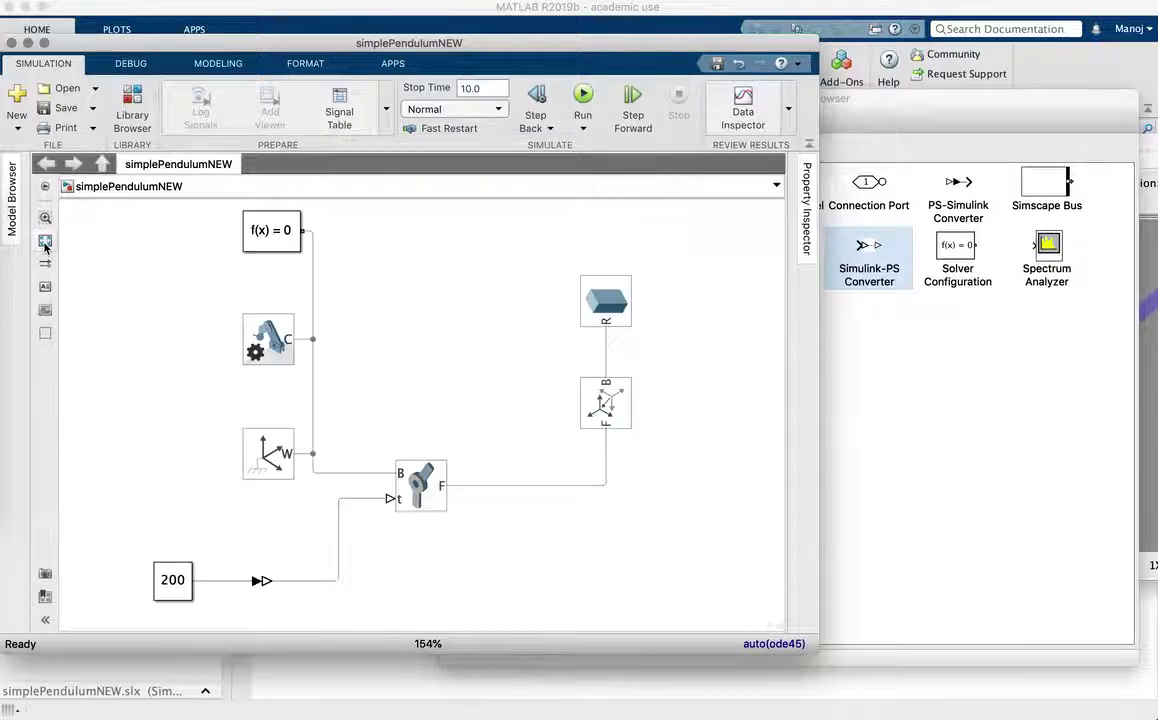
Run the simulation and watch the 200-torque pendulum swing in Mechanics Explorer
{"action": "left_click", "coordinate": [582, 94]}
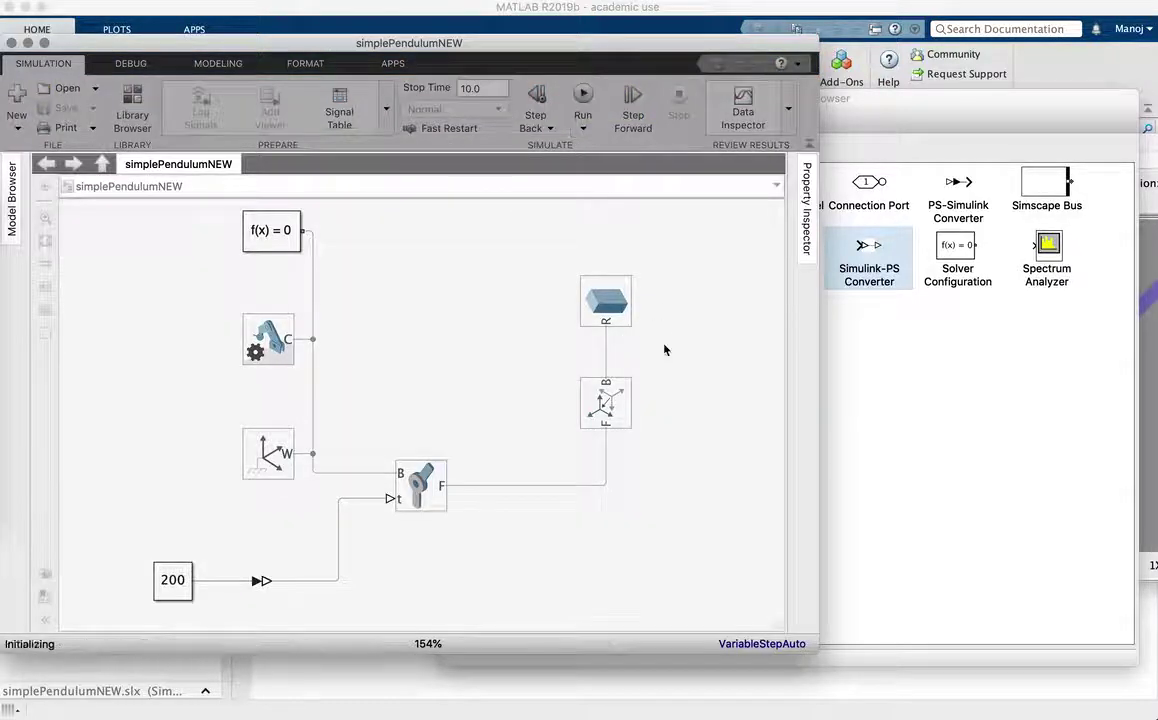
{"action": "key", "text": "ctrl+Up"}
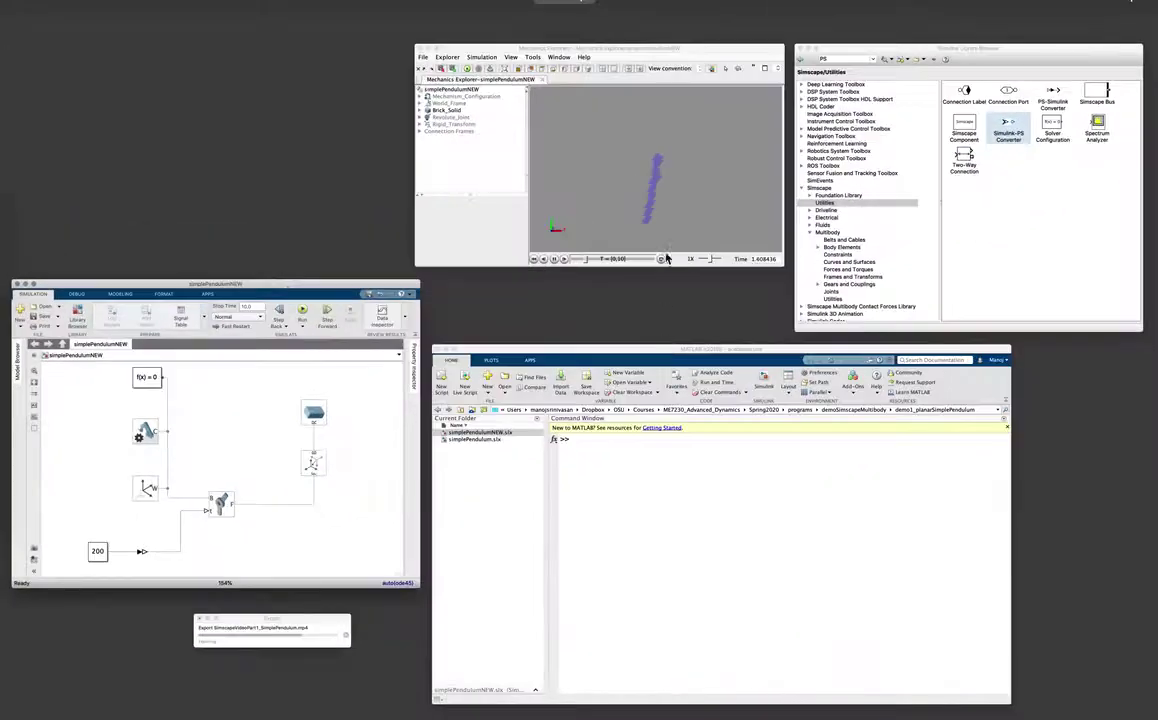
{"action": "left_click", "coordinate": [670, 213]}
{"action": "left_click_drag", "start_coordinate": [765, 143], "coordinate": [393, 75]}
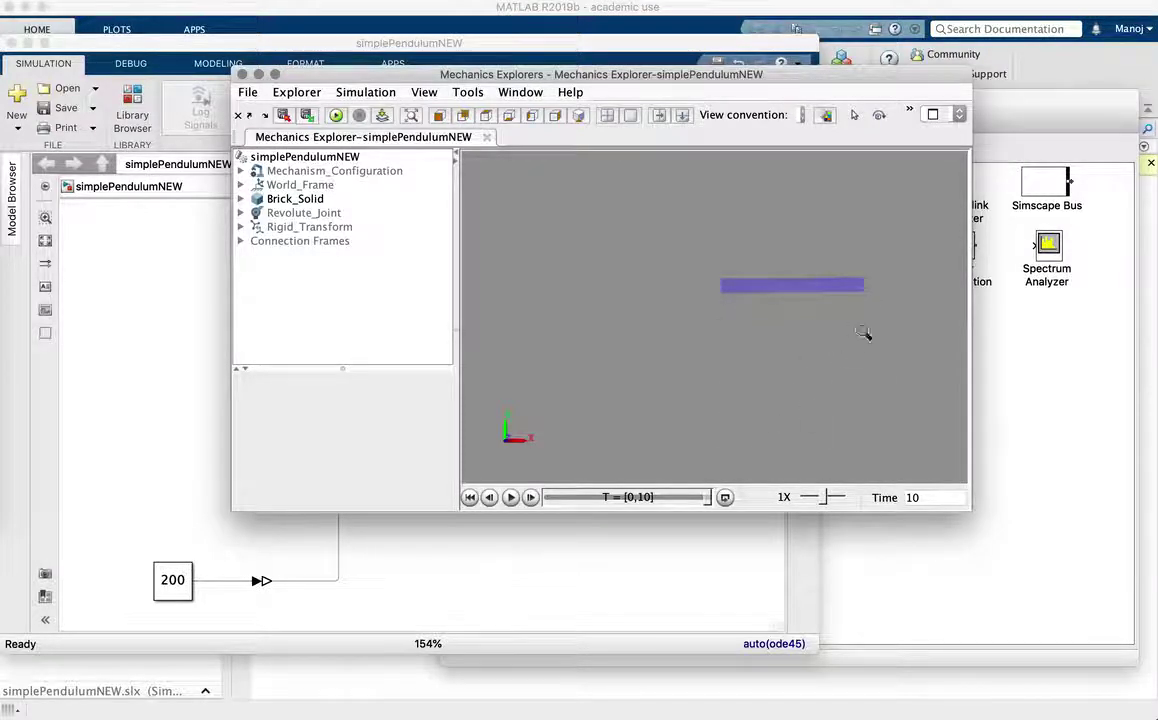
{"action": "left_click", "coordinate": [165, 504]}
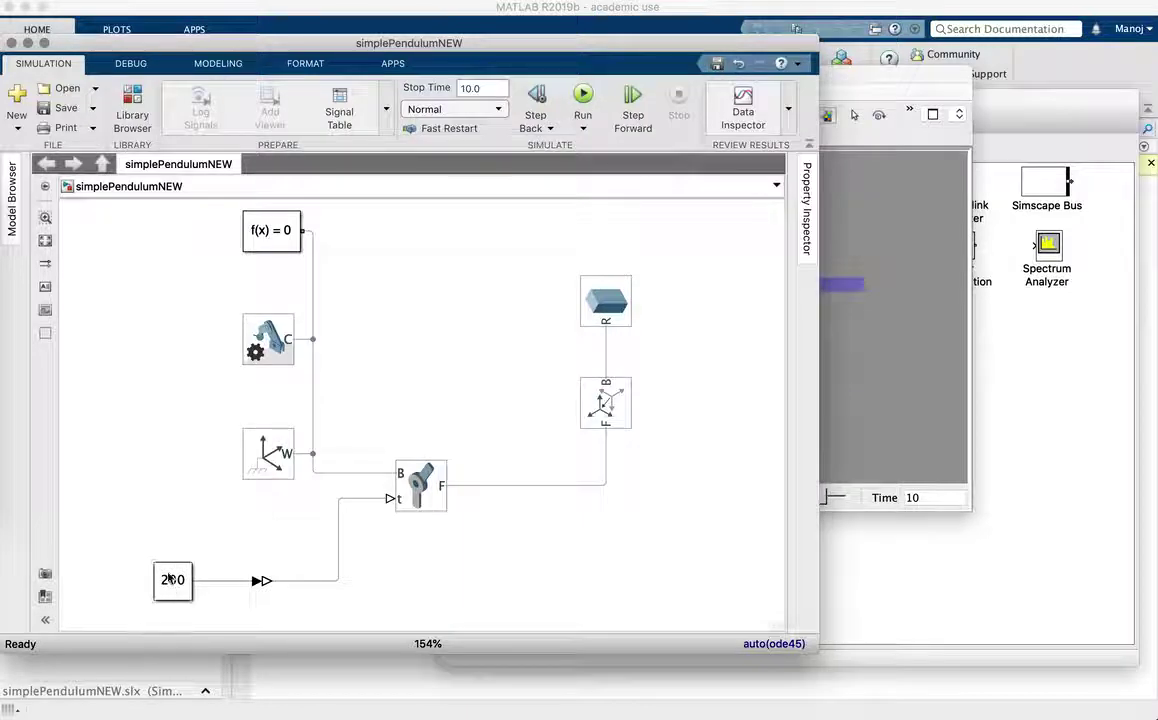
{"action": "left_click", "coordinate": [912, 396]}
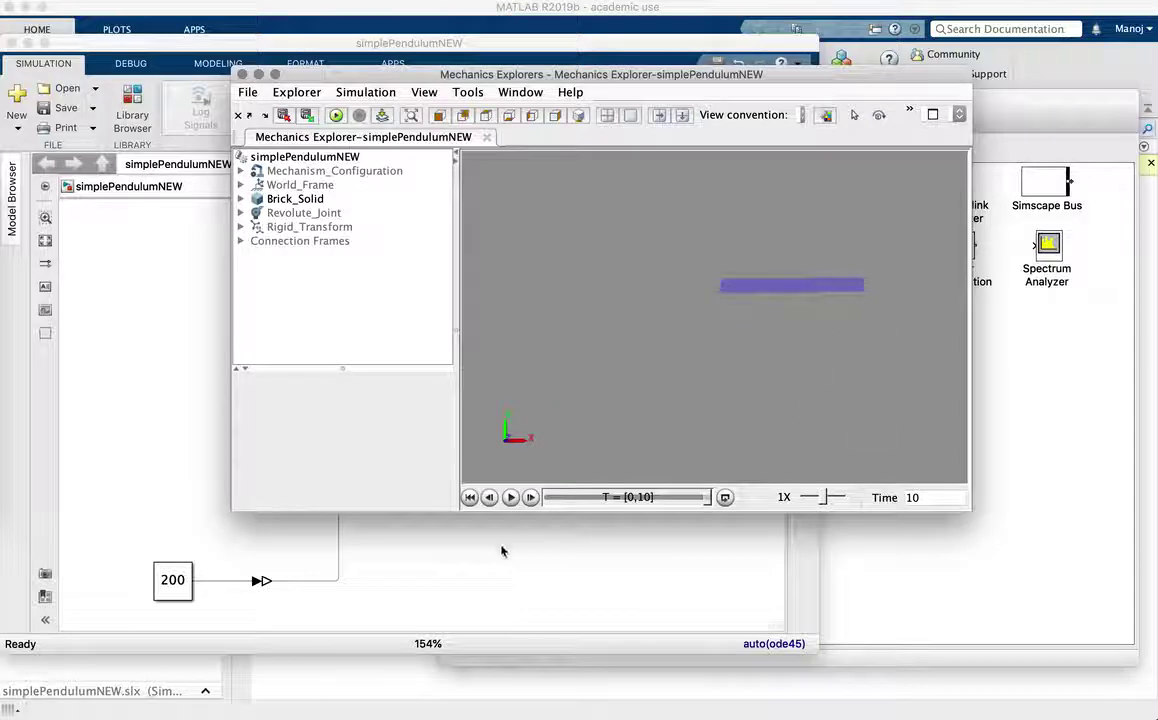
{"action": "left_click", "coordinate": [572, 602]}
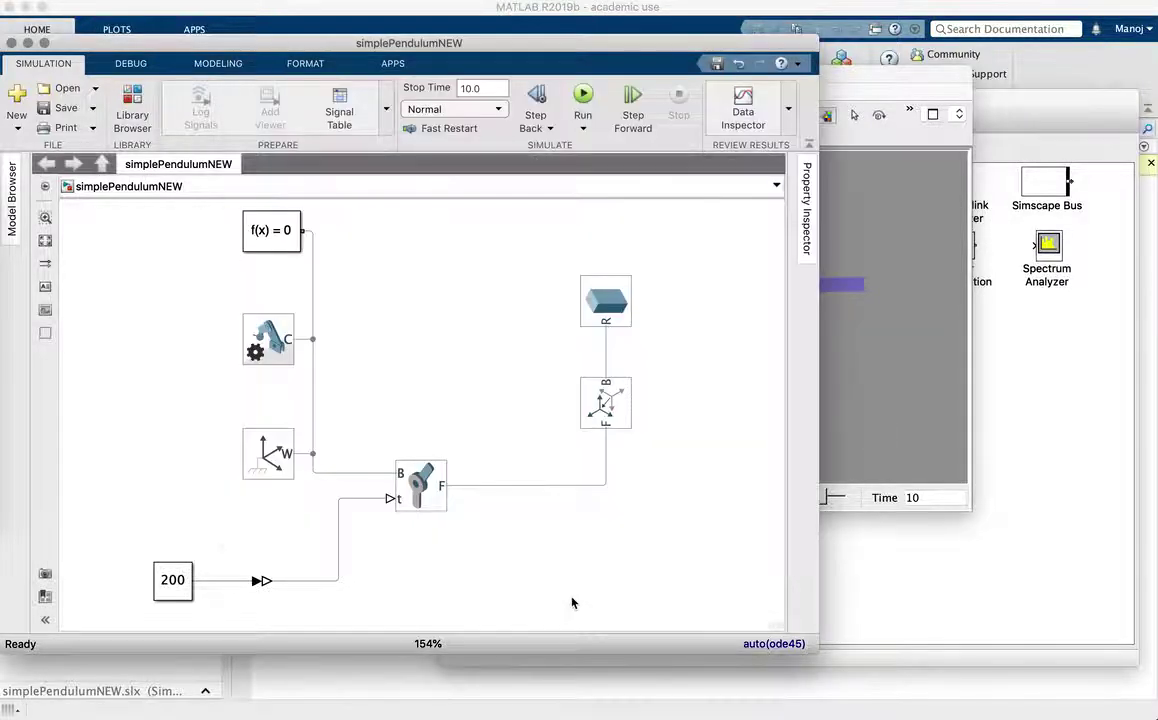
{"action": "left_click", "coordinate": [677, 511]}
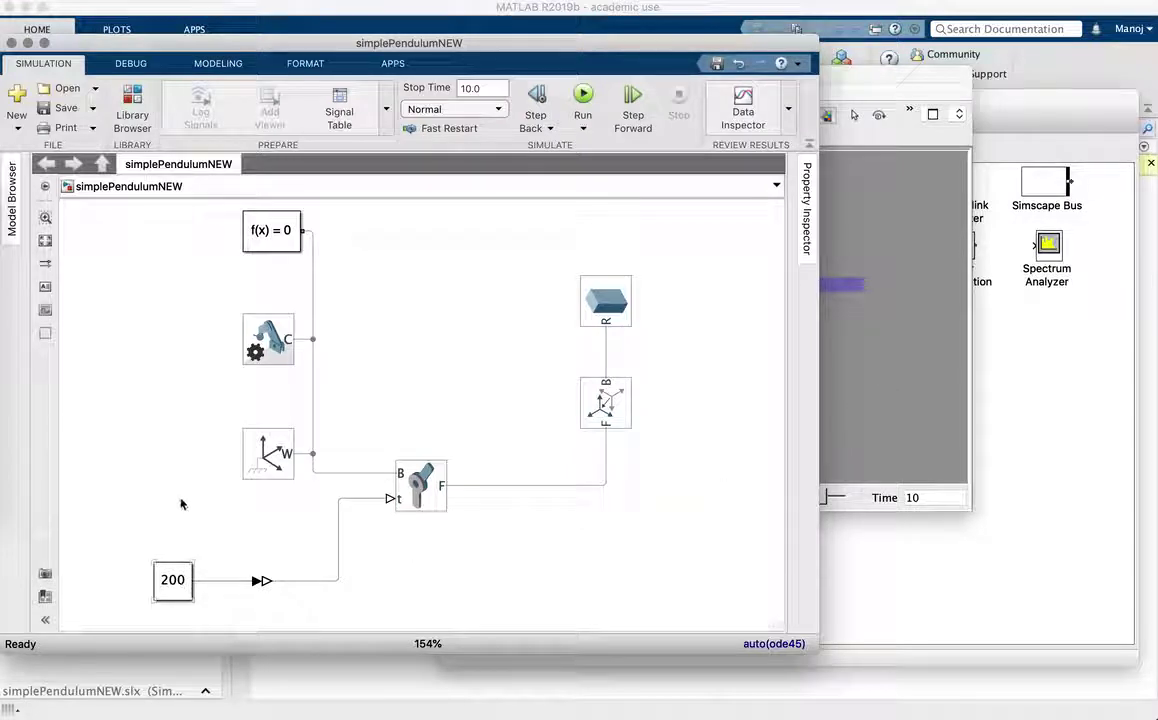
{"action": "left_click", "coordinate": [167, 540]}
{"action": "left_click", "coordinate": [174, 592]}
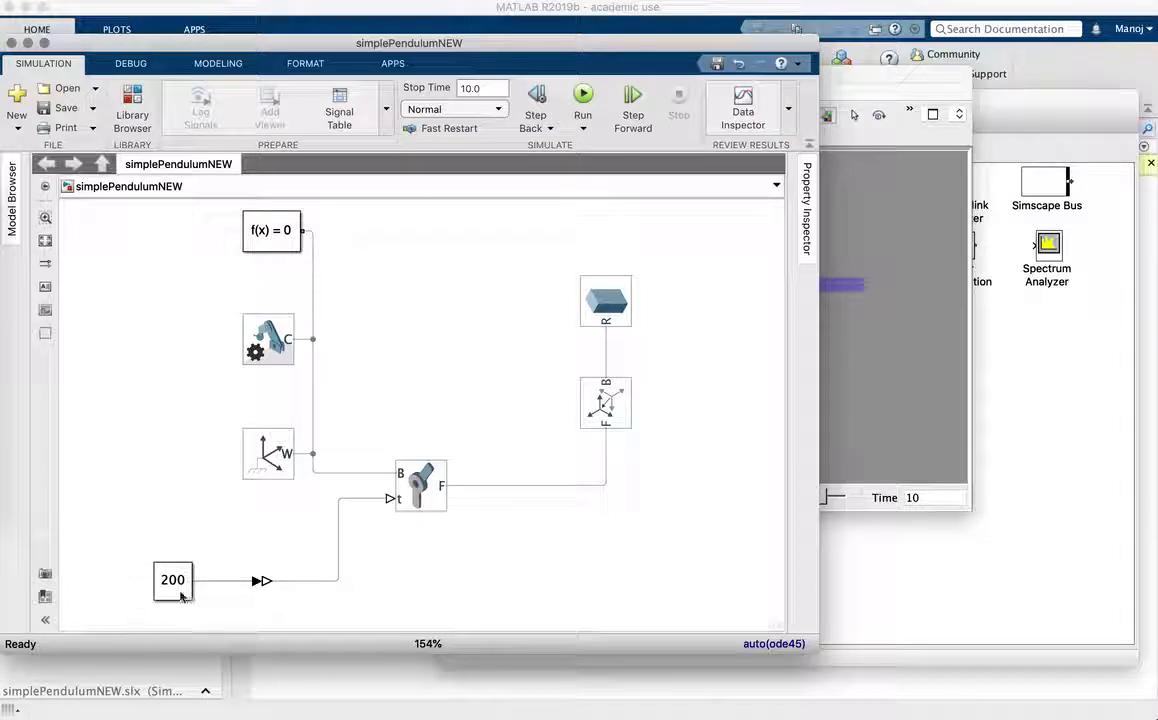
{"action": "left_click", "coordinate": [401, 488]}
{"action": "left_click", "coordinate": [342, 445]}
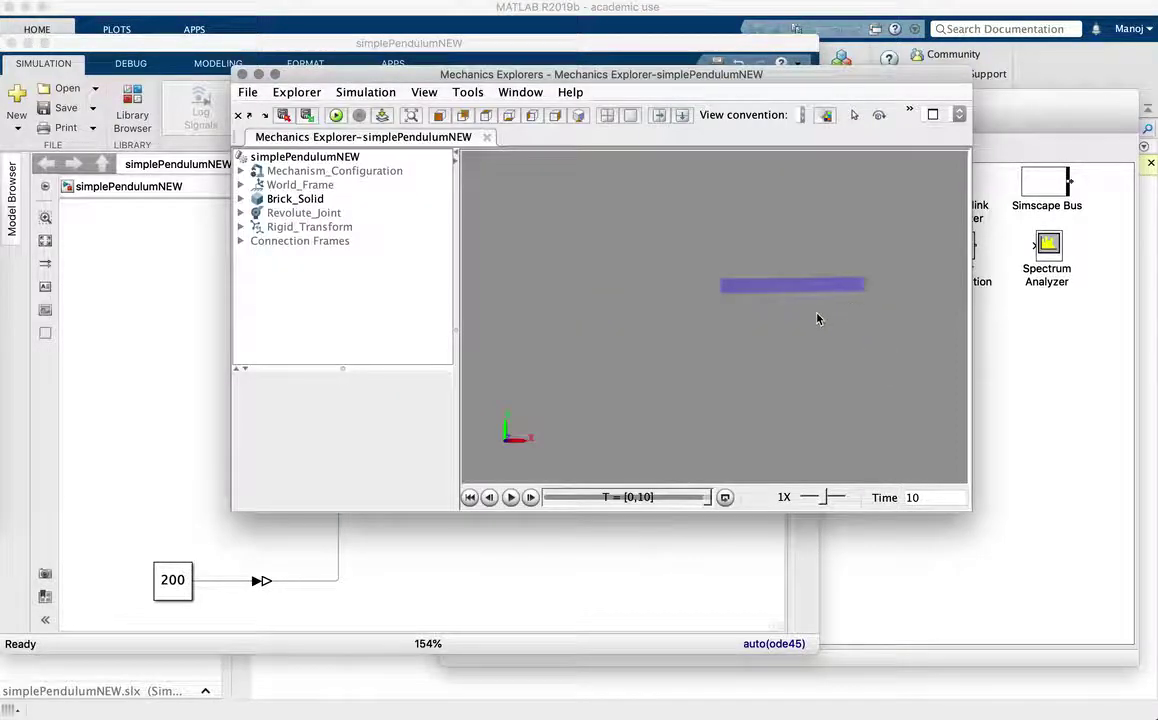
{"action": "left_click", "coordinate": [668, 612]}
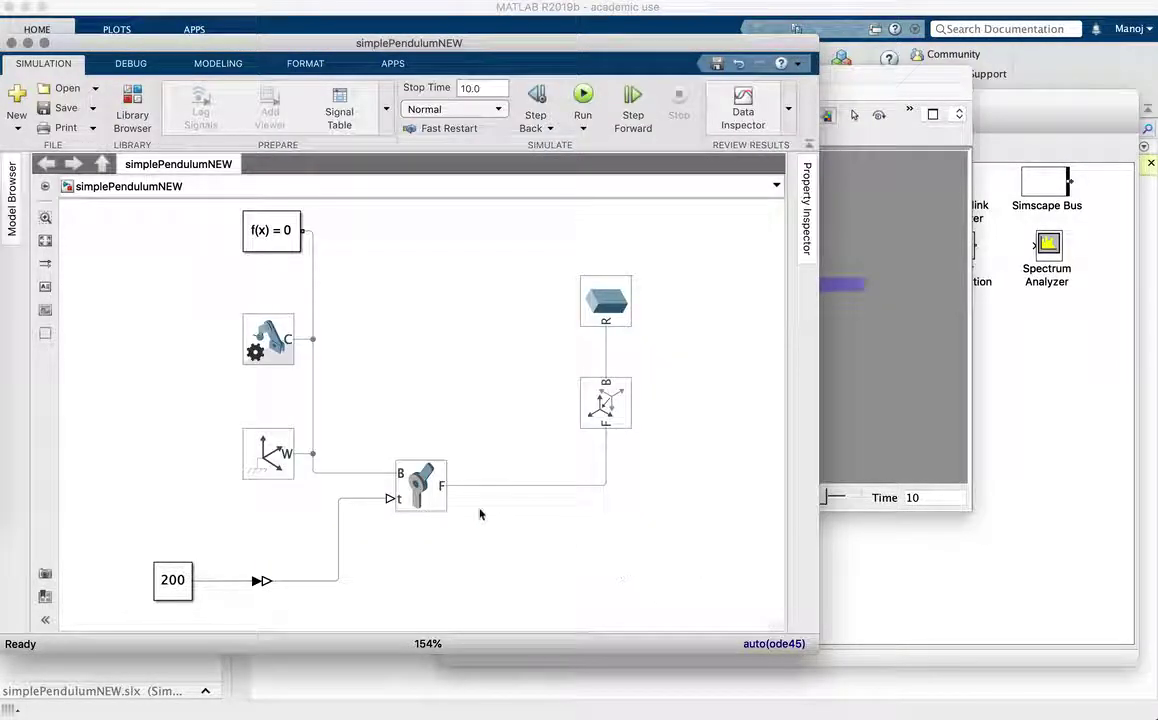
{"action": "left_click", "coordinate": [46, 242]}
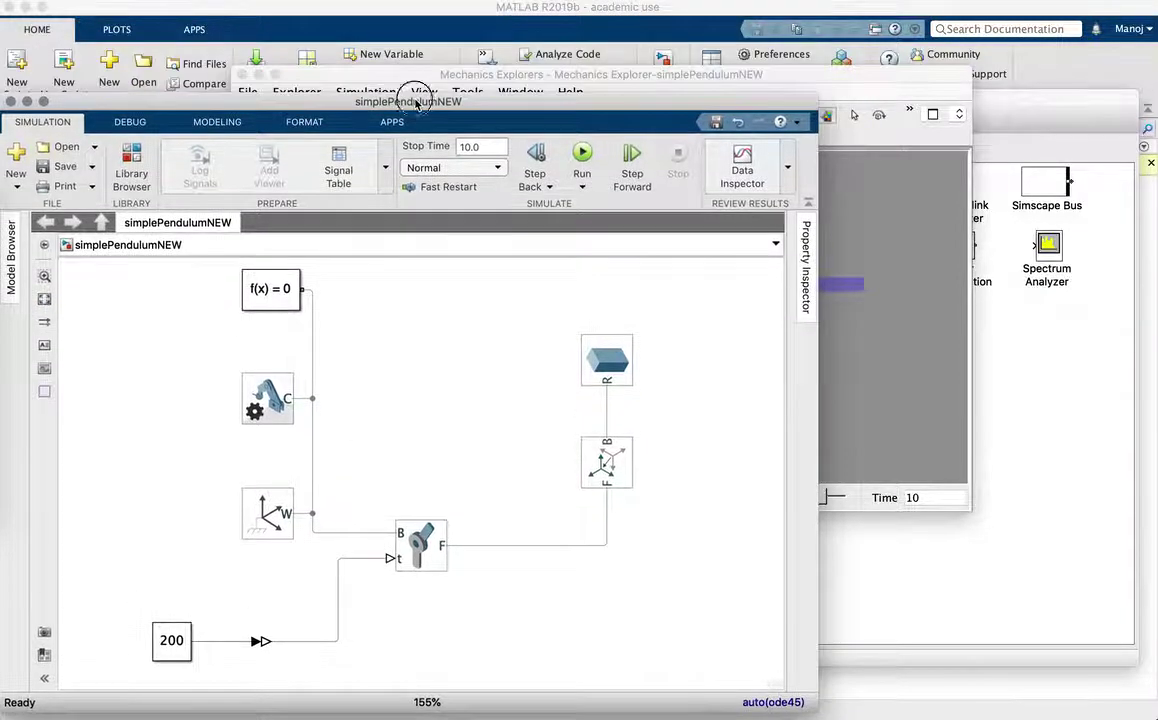
Enable Position sensing on the Revolute Joint and apply it so the block gains a q port
{"action": "left_click_drag", "start_coordinate": [381, 43], "coordinate": [378, 100]}
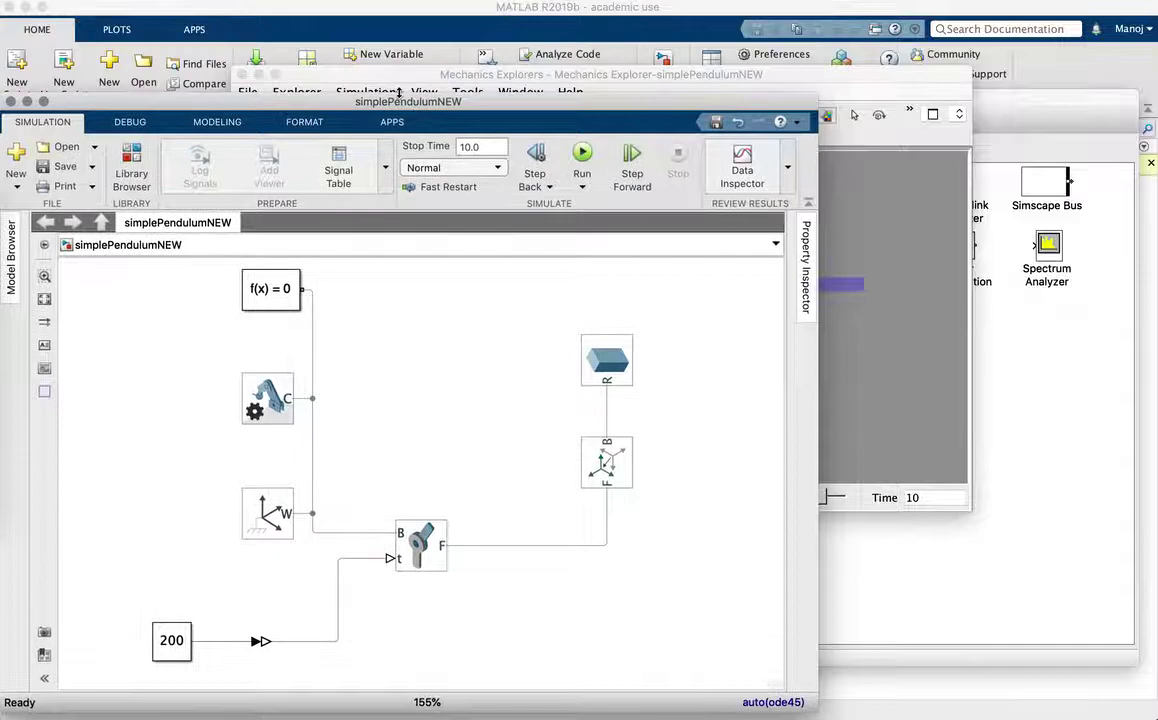
{"action": "double_click", "coordinate": [417, 548]}
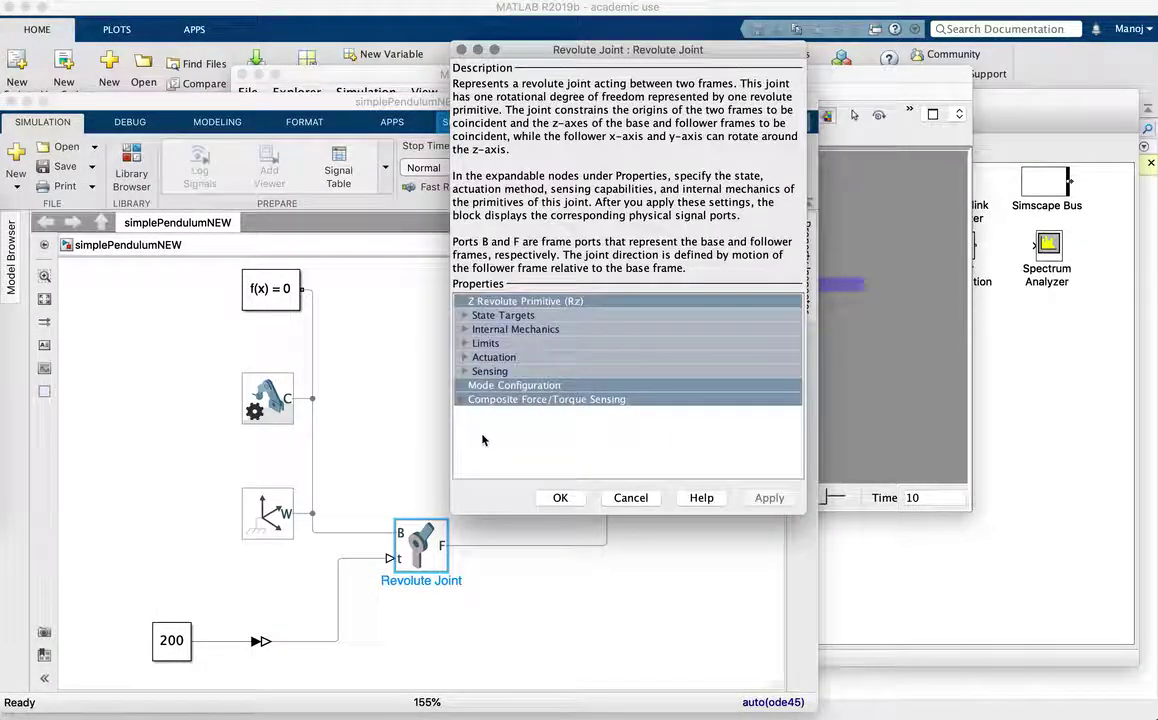
{"action": "left_click", "coordinate": [464, 371]}
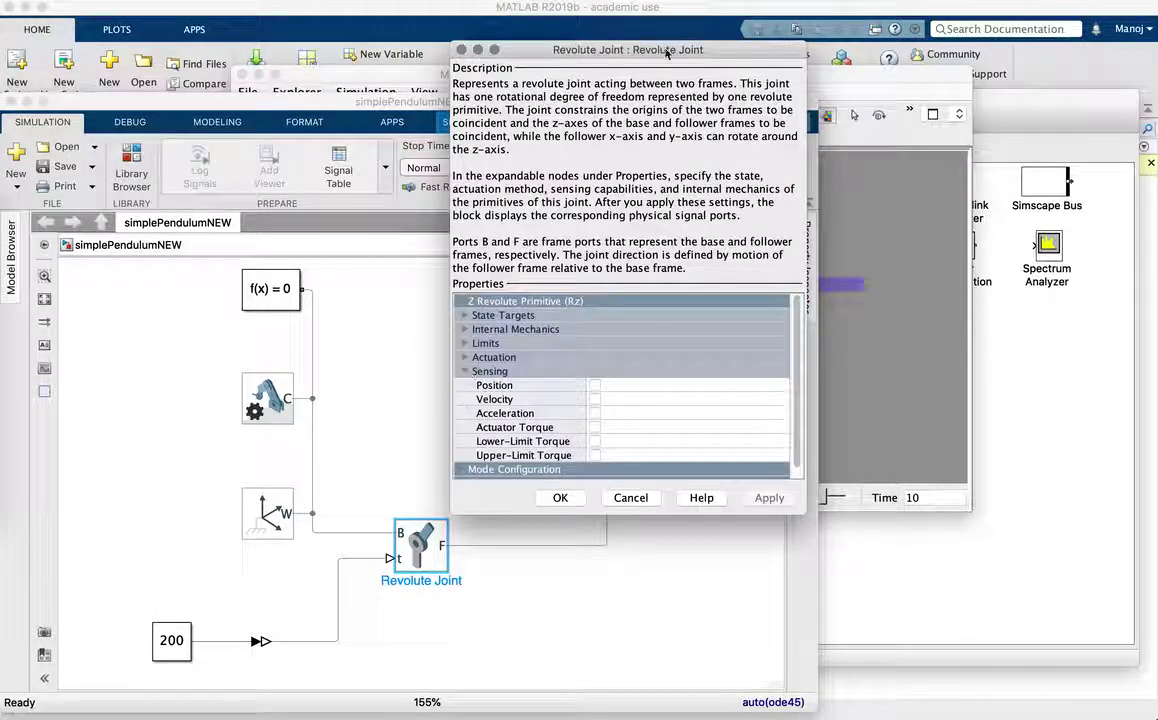
{"action": "left_click_drag", "start_coordinate": [666, 52], "coordinate": [924, 83]}
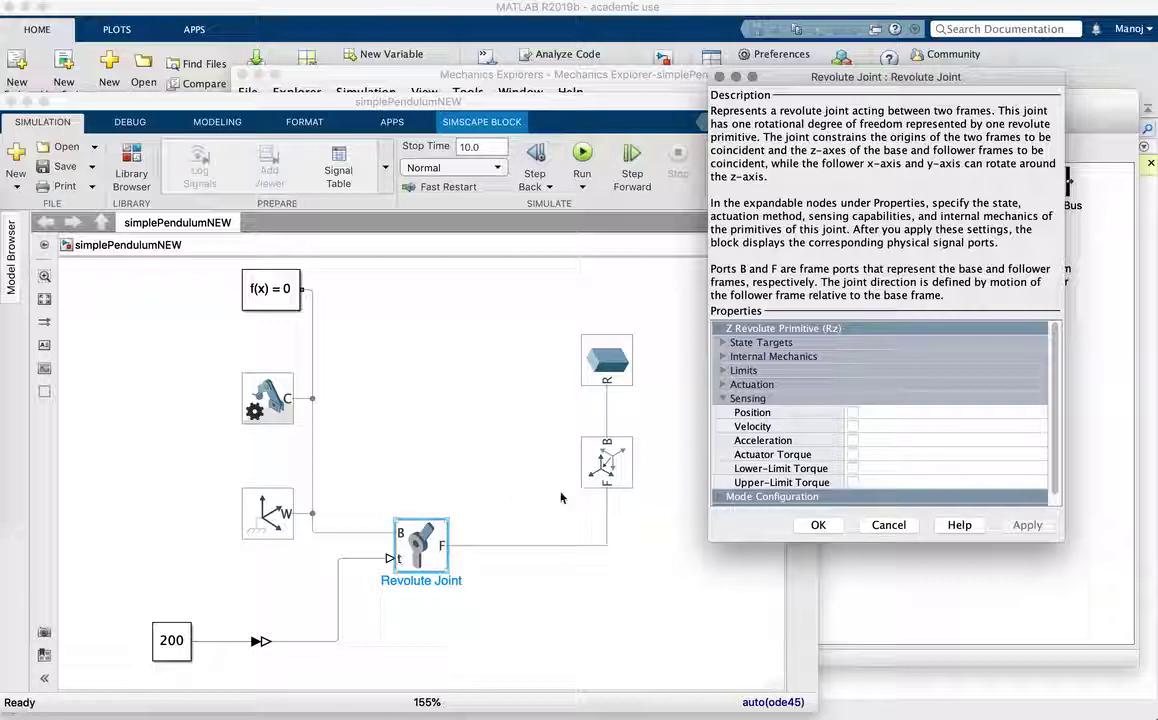
{"action": "scroll", "coordinate": [800, 355], "scroll_direction": "down", "scroll_amount": 1}
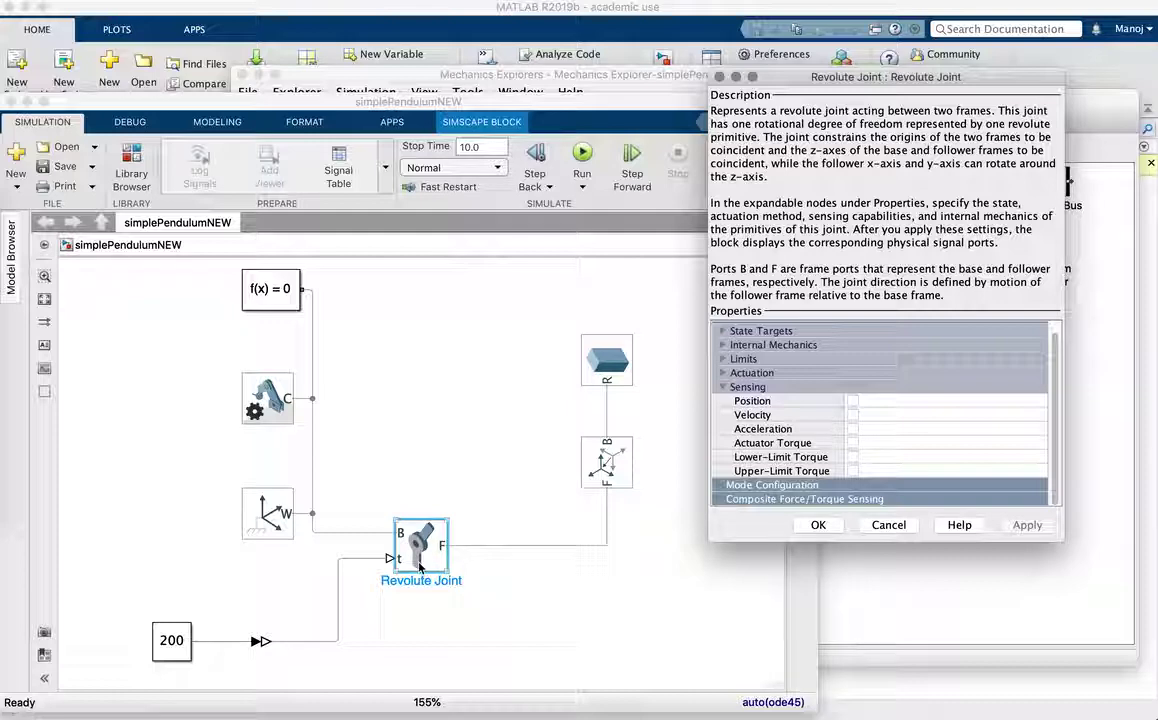
{"action": "left_click", "coordinate": [853, 401]}
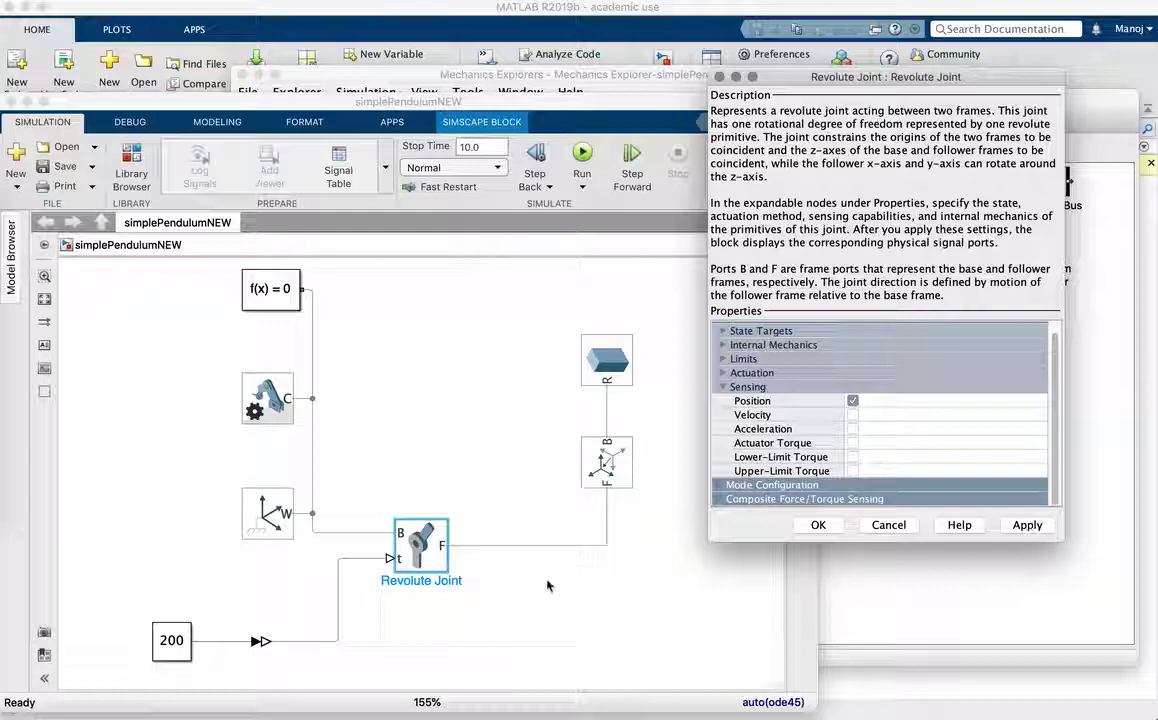
{"action": "left_click", "coordinate": [1022, 532]}
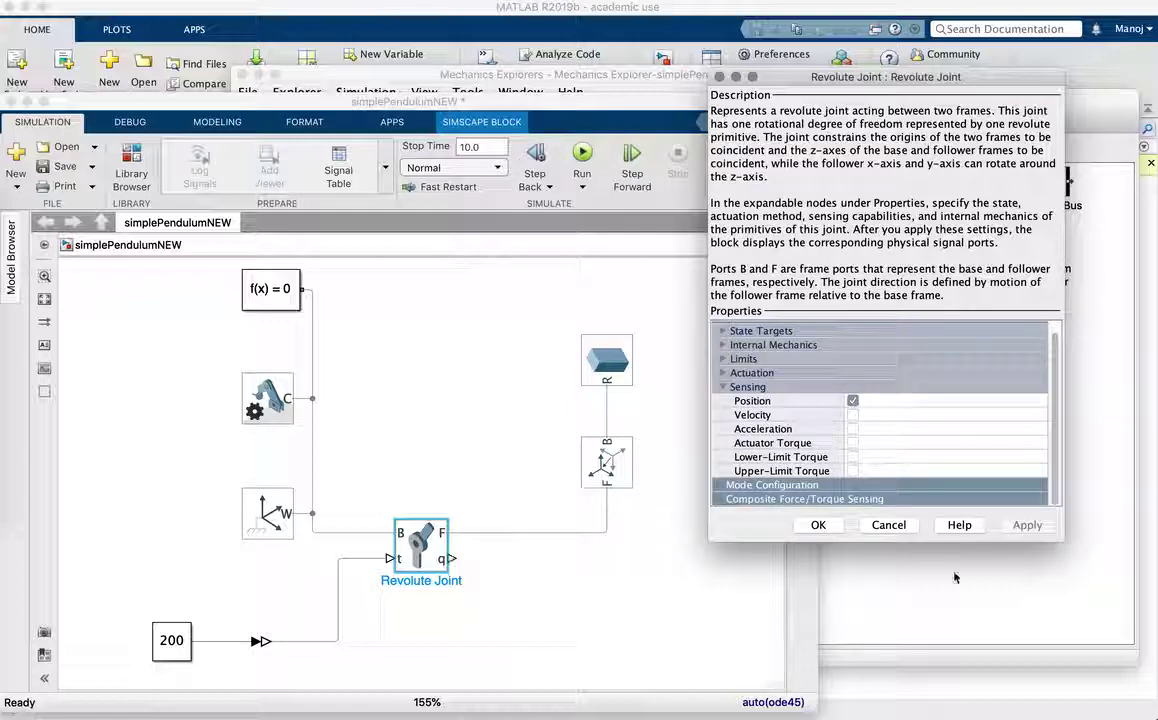
{"action": "left_click", "coordinate": [818, 525]}
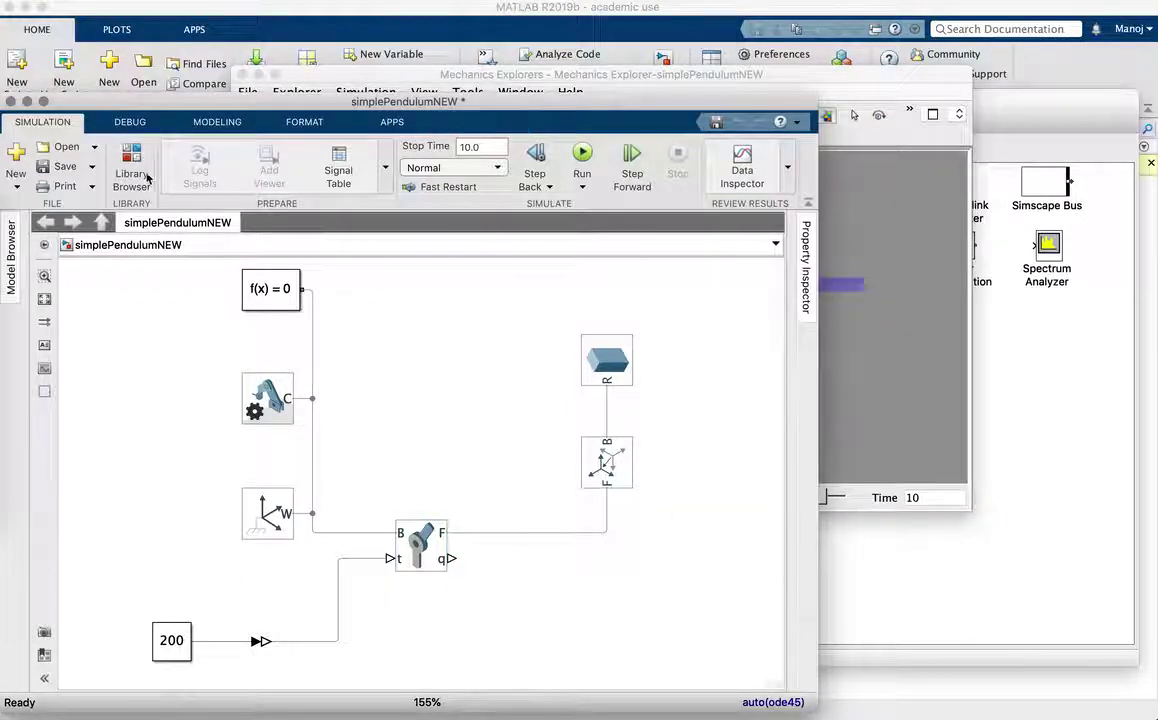
Save the simplePendulumNEW model
{"action": "left_click", "coordinate": [60, 166]}
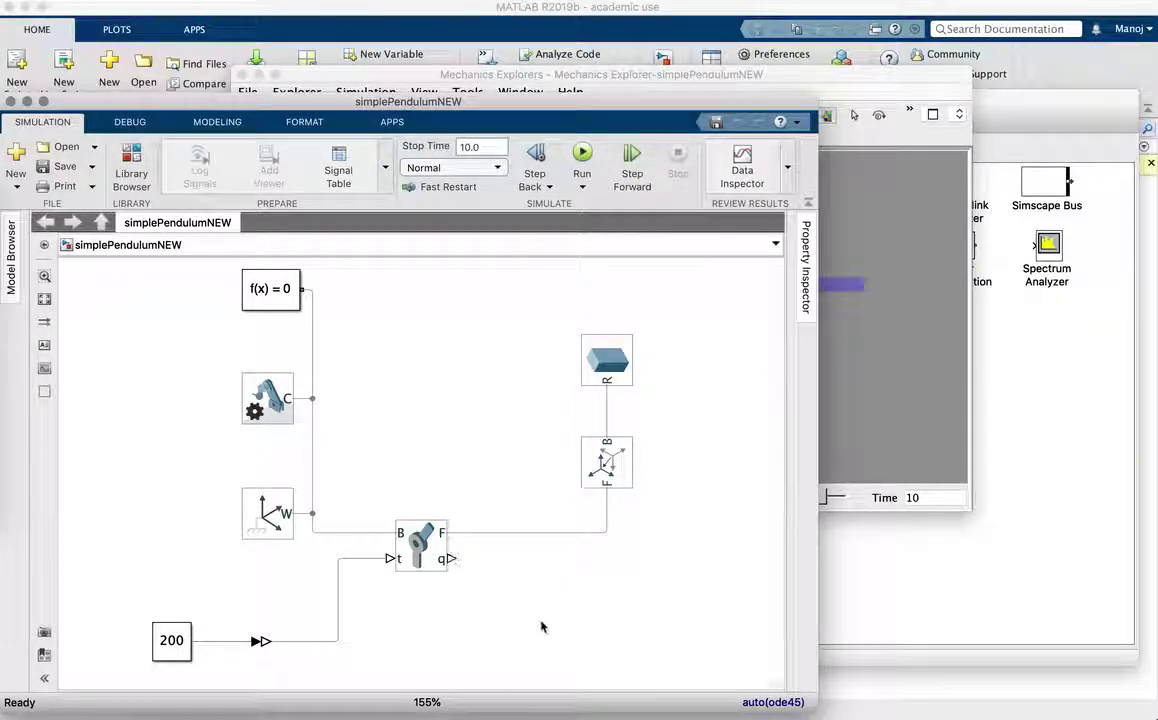
{"action": "left_click", "coordinate": [440, 556]}
{"action": "left_click", "coordinate": [863, 361]}
Open the Library Browser and browse the Simulink Sources blocks
{"action": "left_click", "coordinate": [168, 330]}
{"action": "left_click", "coordinate": [965, 312]}
{"action": "left_click", "coordinate": [500, 407]}
{"action": "scroll", "coordinate": [503, 400], "scroll_direction": "up", "scroll_amount": 8}
{"action": "left_click", "coordinate": [501, 408]}
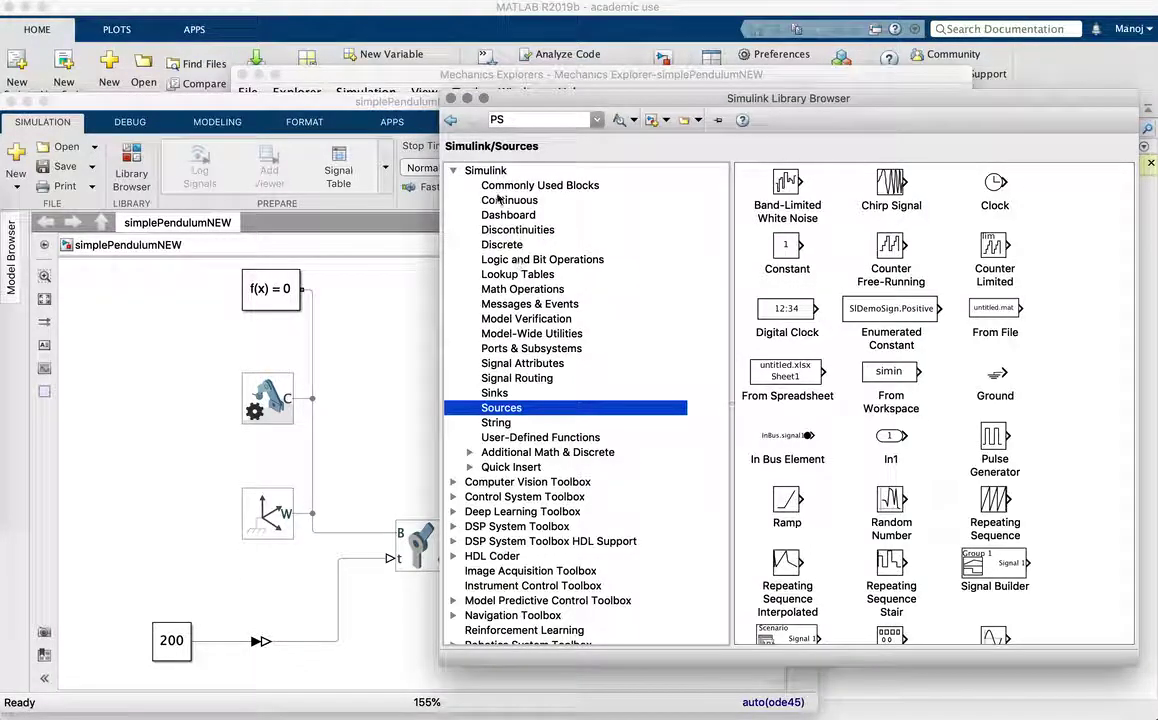
{"action": "left_click", "coordinate": [785, 375]}
{"action": "scroll", "coordinate": [960, 440], "scroll_direction": "down", "scroll_amount": 3}
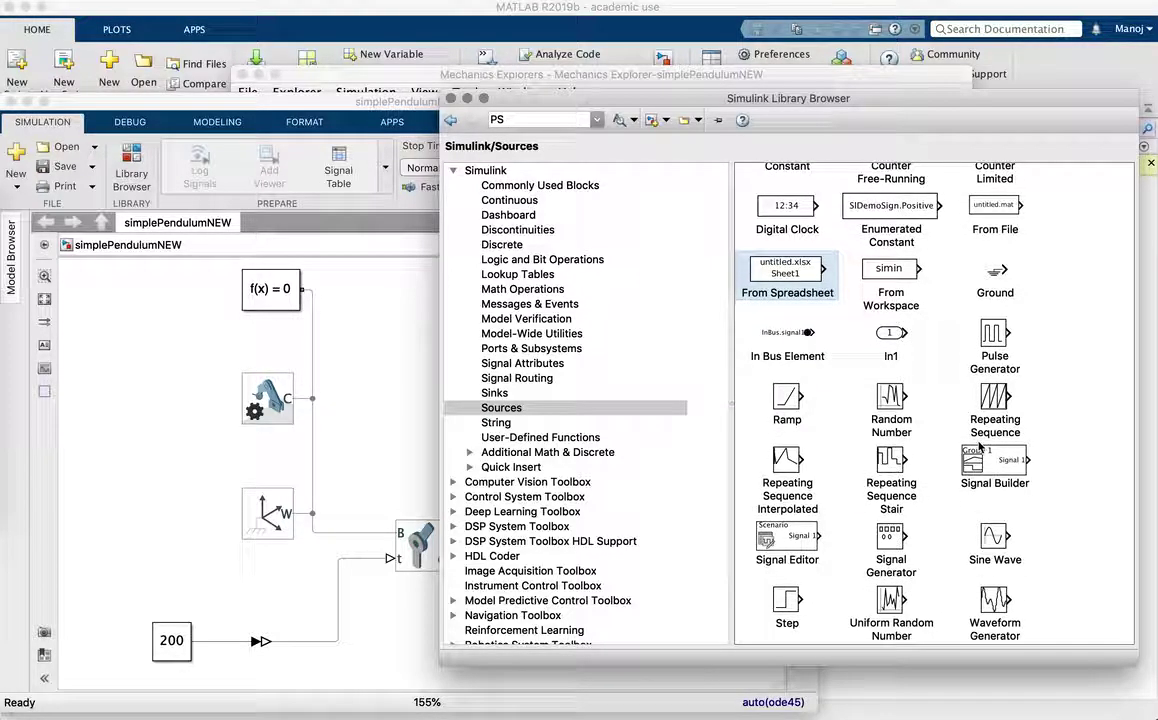
{"action": "scroll", "coordinate": [950, 433], "scroll_direction": "up", "scroll_amount": 3}
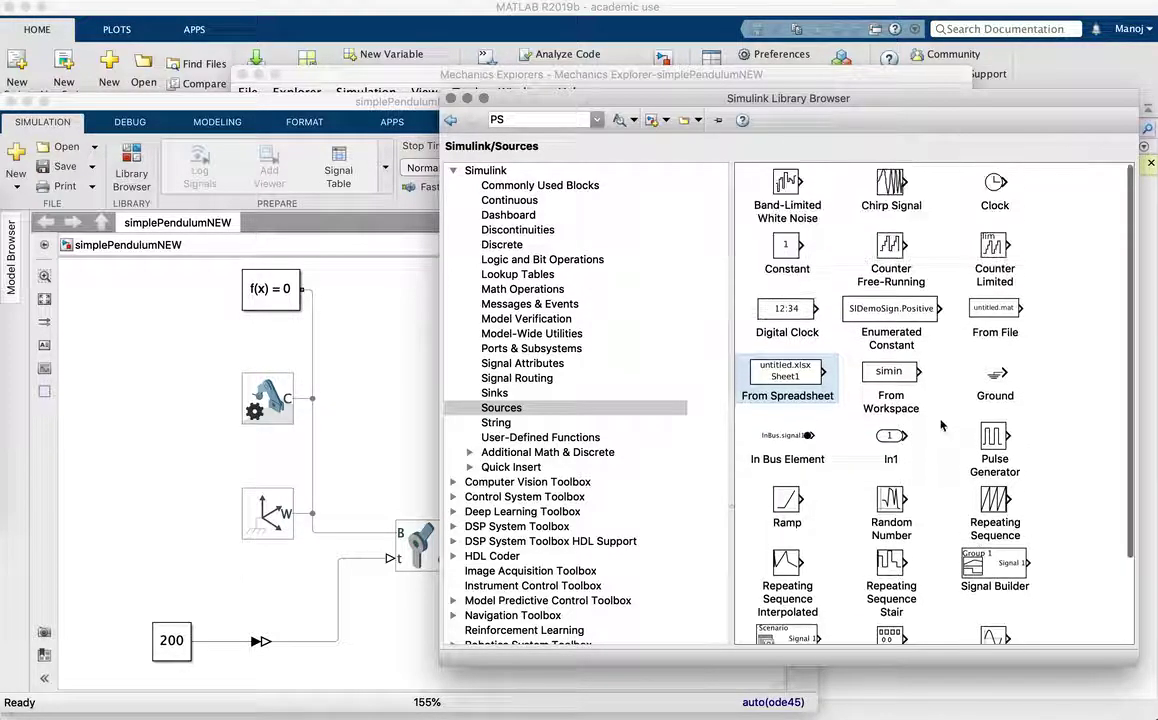
Drag a Scope block from Simulink > Sinks onto the canvas below the revolute joint
{"action": "left_click", "coordinate": [497, 393]}
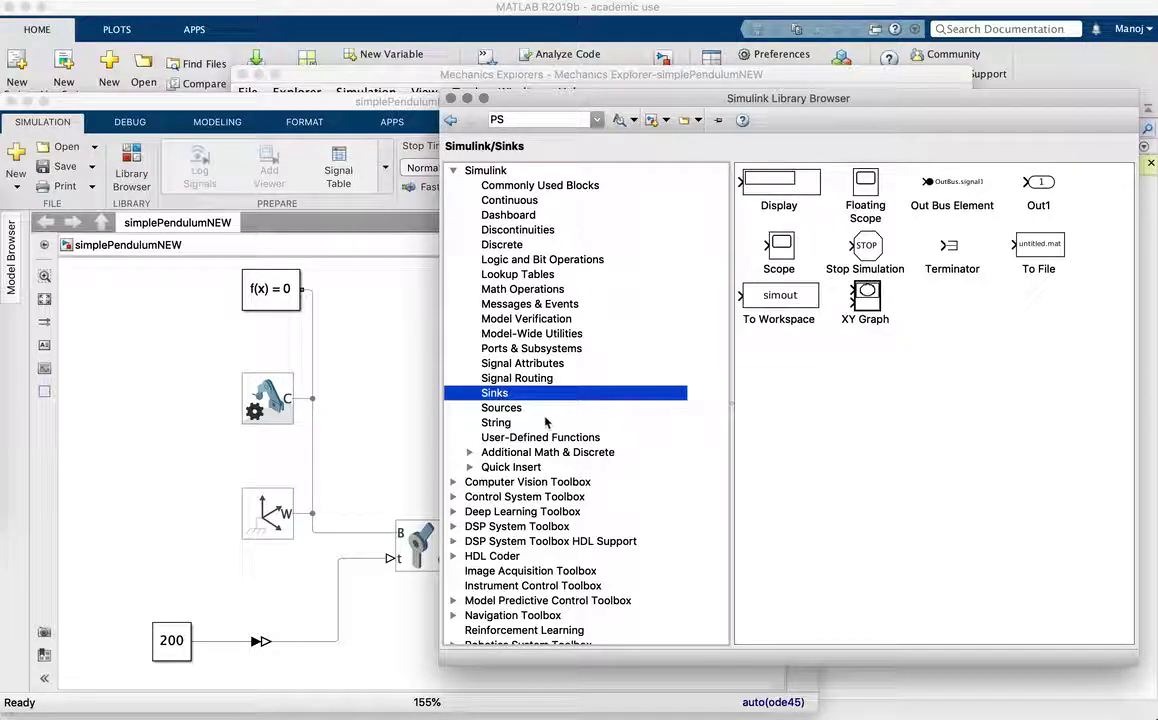
{"action": "left_click", "coordinate": [543, 409]}
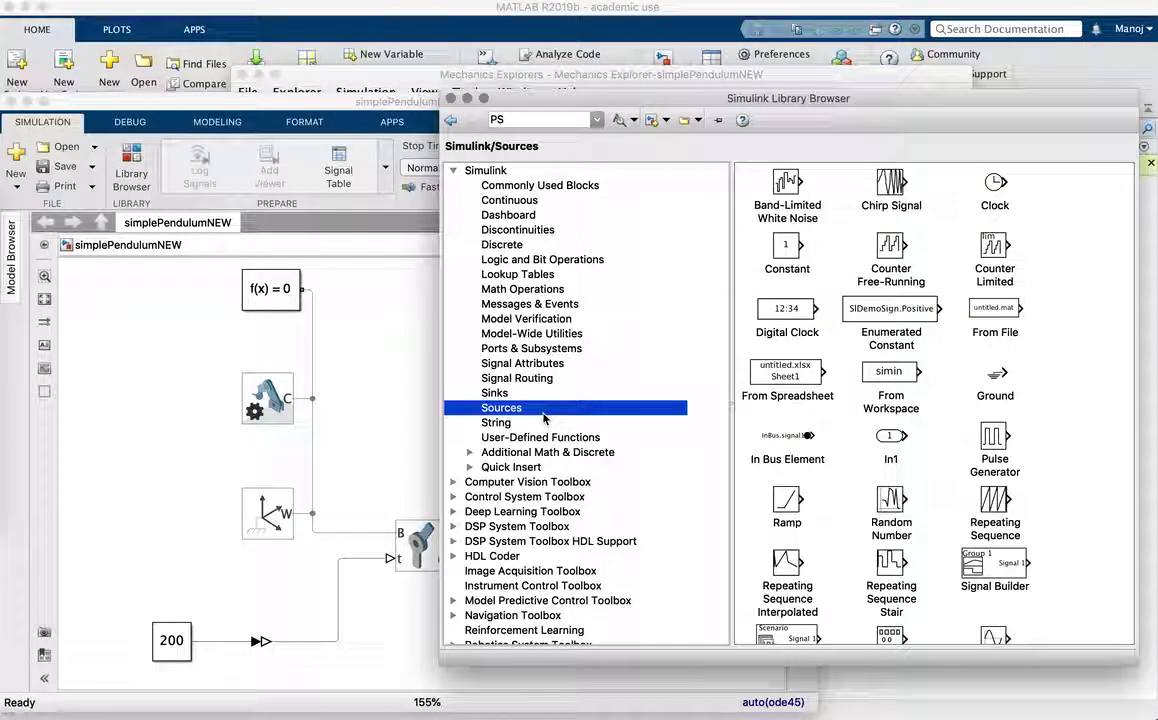
{"action": "left_click", "coordinate": [512, 393]}
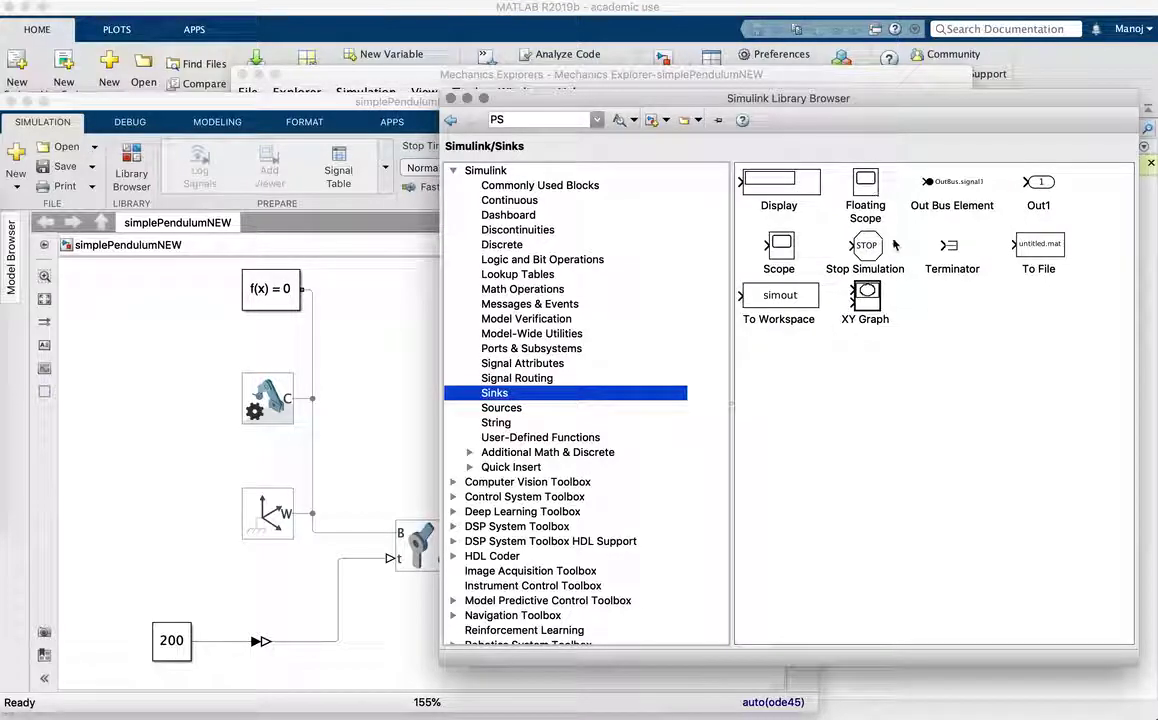
{"action": "left_click", "coordinate": [779, 260]}
{"action": "left_click_drag", "start_coordinate": [615, 98], "coordinate": [952, 5]}
{"action": "left_click_drag", "start_coordinate": [1053, 158], "coordinate": [575, 600]}
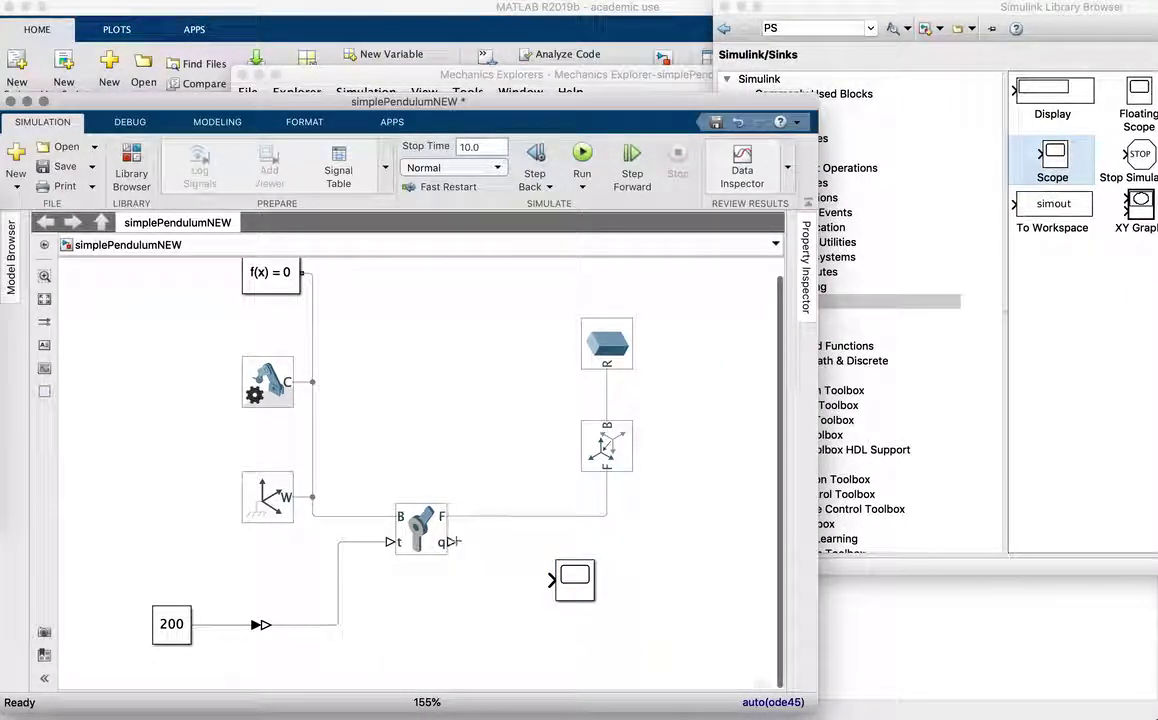
Rename the new Scope block to 'Theta(t)'
{"action": "left_click", "coordinate": [575, 600]}
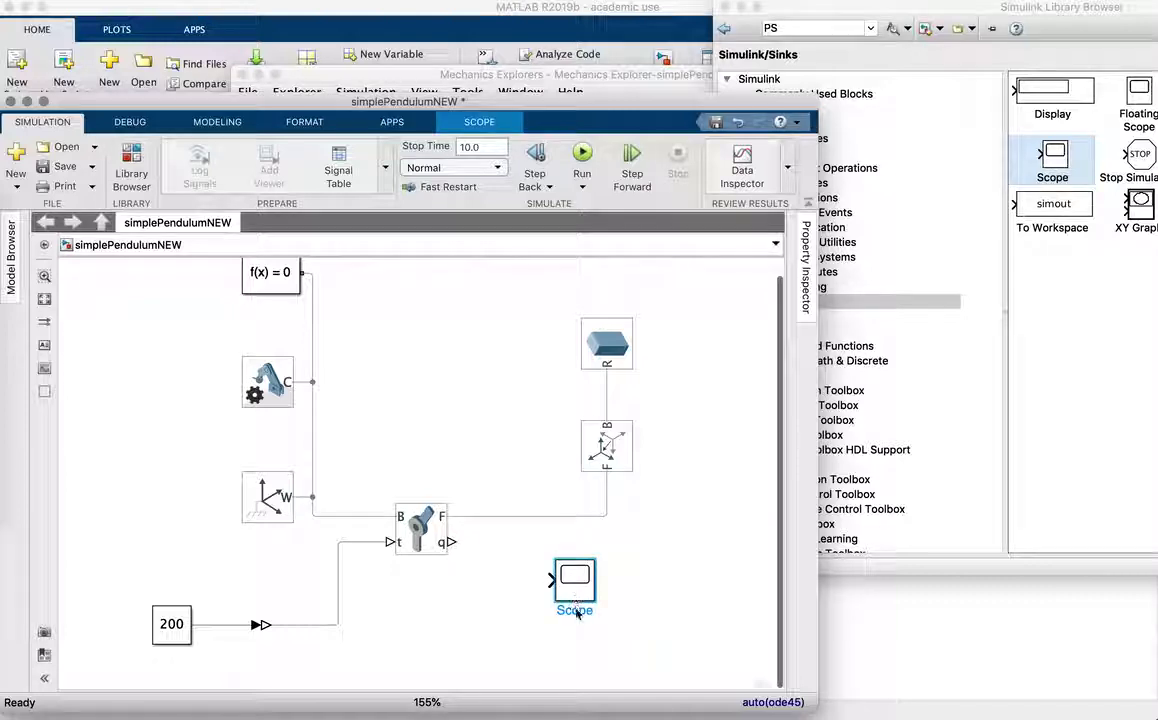
{"action": "double_click", "coordinate": [577, 612]}
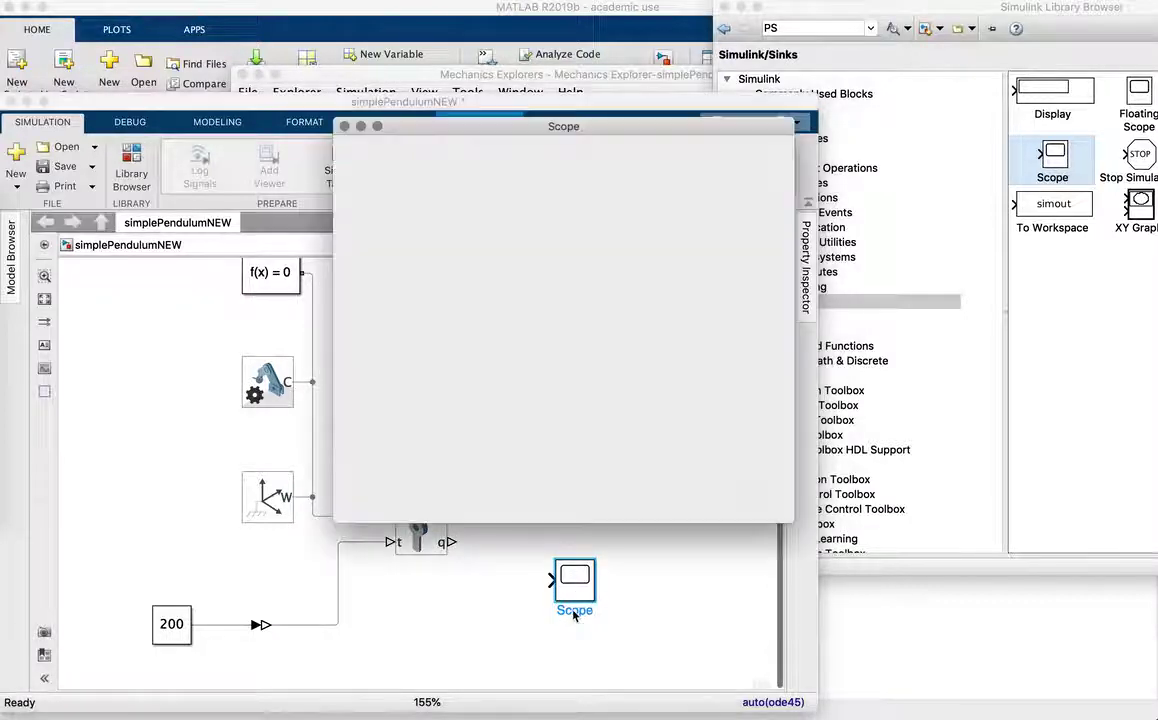
{"action": "left_click", "coordinate": [344, 126]}
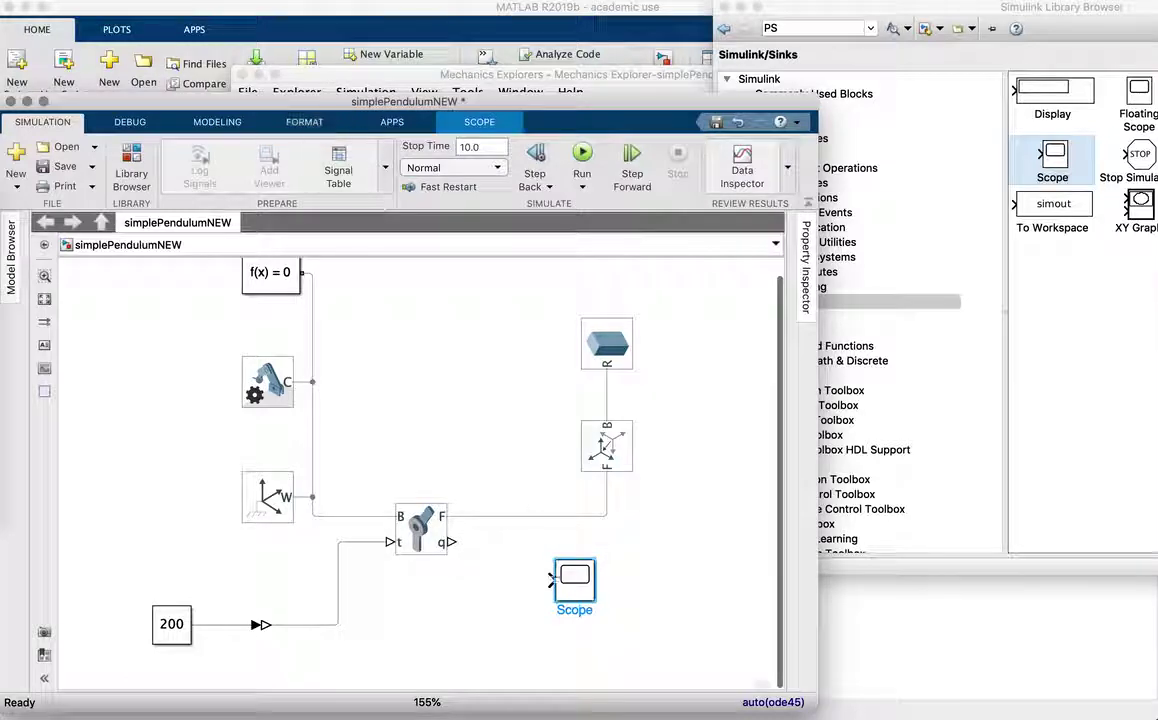
{"action": "double_click", "coordinate": [575, 610]}
{"action": "key", "text": "BackSpace"}
{"action": "type", "text": "Theta(t)"}
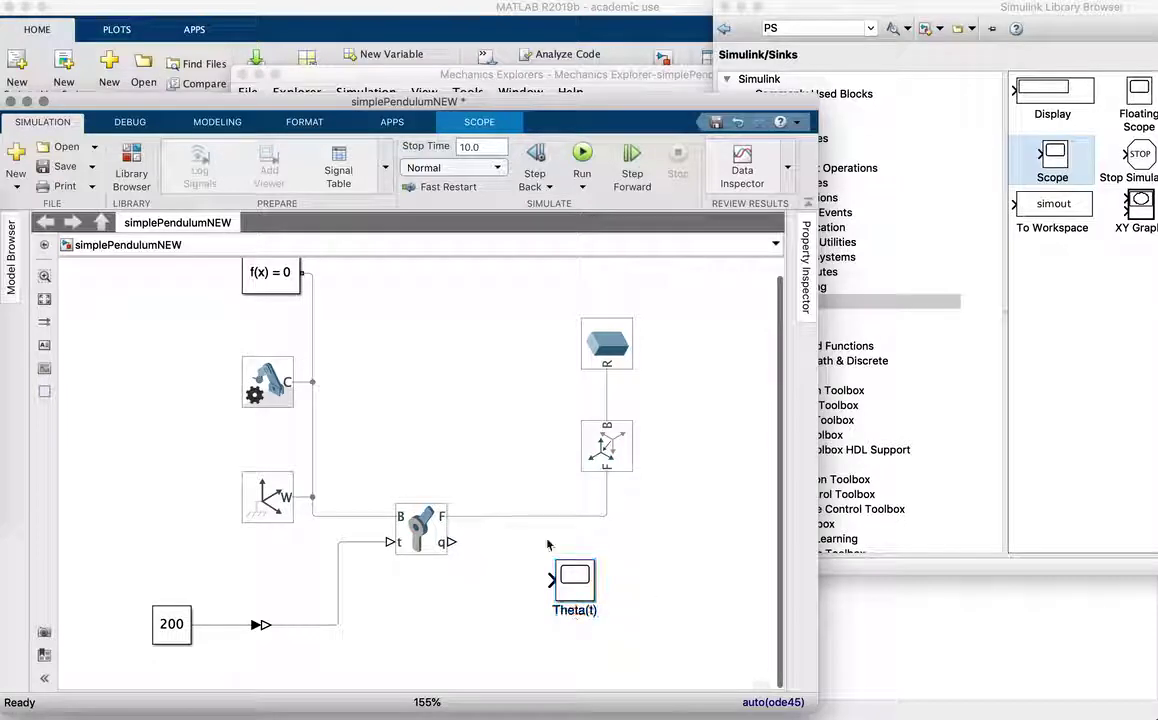
{"action": "left_click", "coordinate": [452, 474]}
Draw an unconnected signal line from the Revolute Joint's q output port
{"action": "left_click_drag", "start_coordinate": [452, 542], "coordinate": [507, 585]}
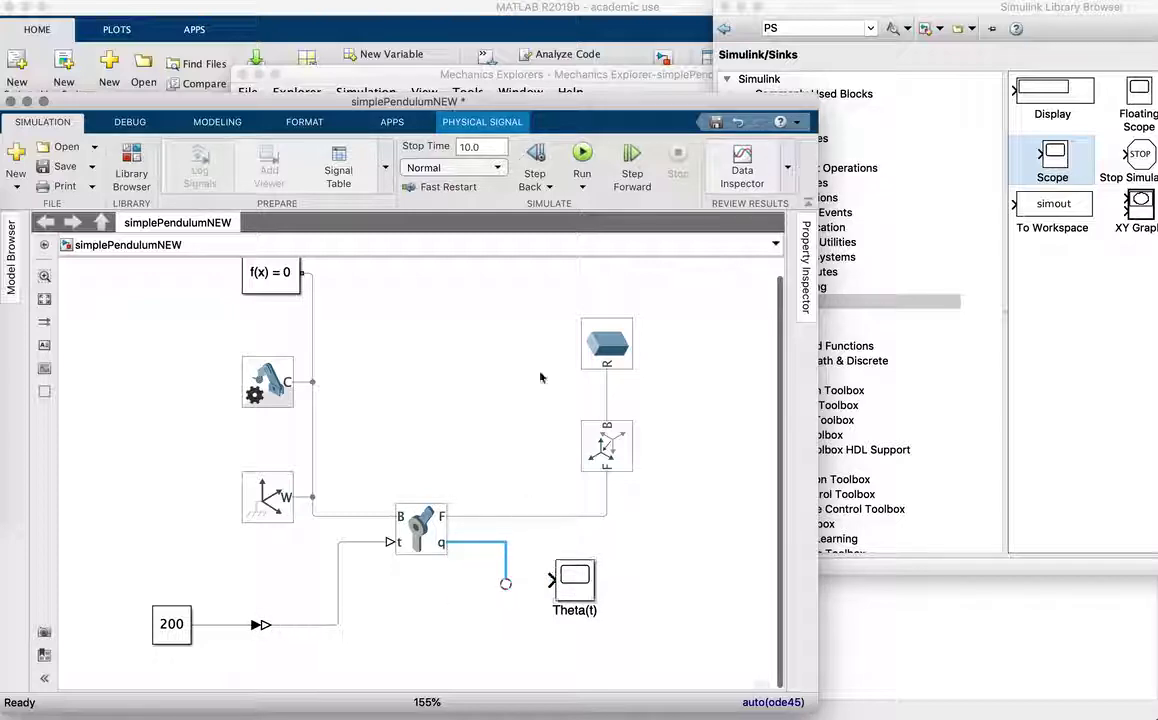
{"action": "left_click_drag", "start_coordinate": [879, 12], "coordinate": [582, 12]}
{"action": "left_click", "coordinate": [470, 302]}
{"action": "scroll", "coordinate": [490, 320], "scroll_direction": "down", "scroll_amount": 10}
{"action": "scroll", "coordinate": [490, 320], "scroll_direction": "up", "scroll_amount": 10}
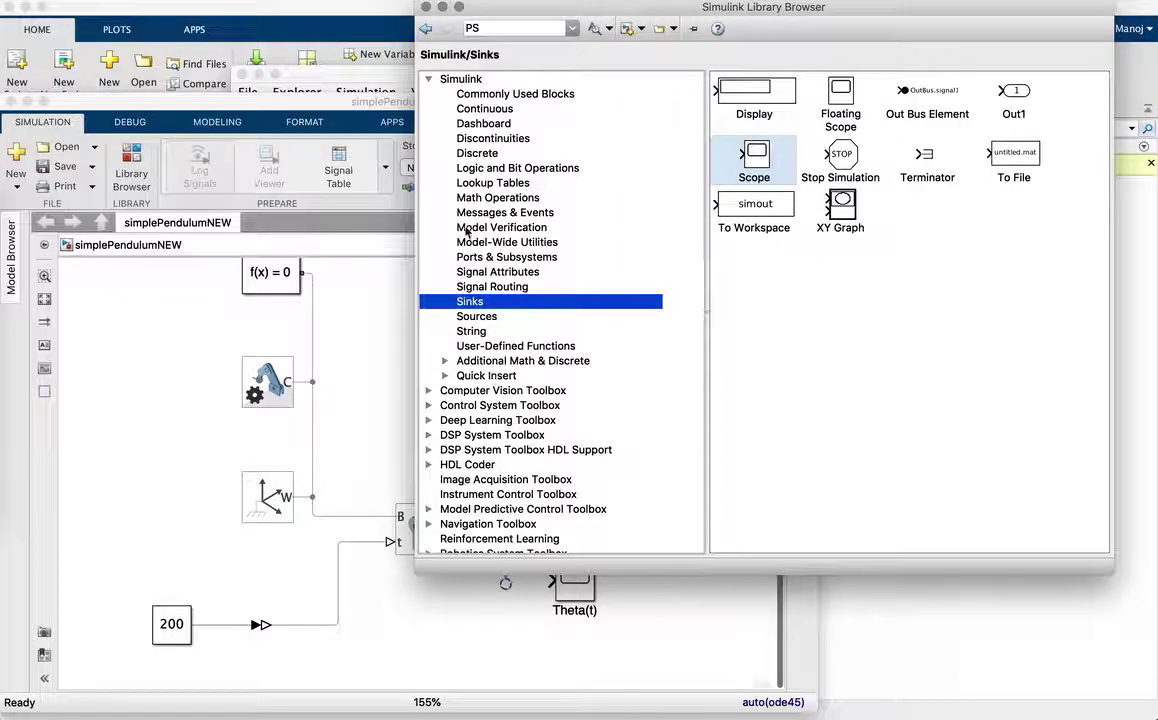
Insert a PS-Simulink Converter from Simscape Utilities, wiring q through it into Theta(t)
{"action": "scroll", "coordinate": [517, 374], "scroll_direction": "down", "scroll_amount": 5}
{"action": "scroll", "coordinate": [517, 374], "scroll_direction": "down", "scroll_amount": 5}
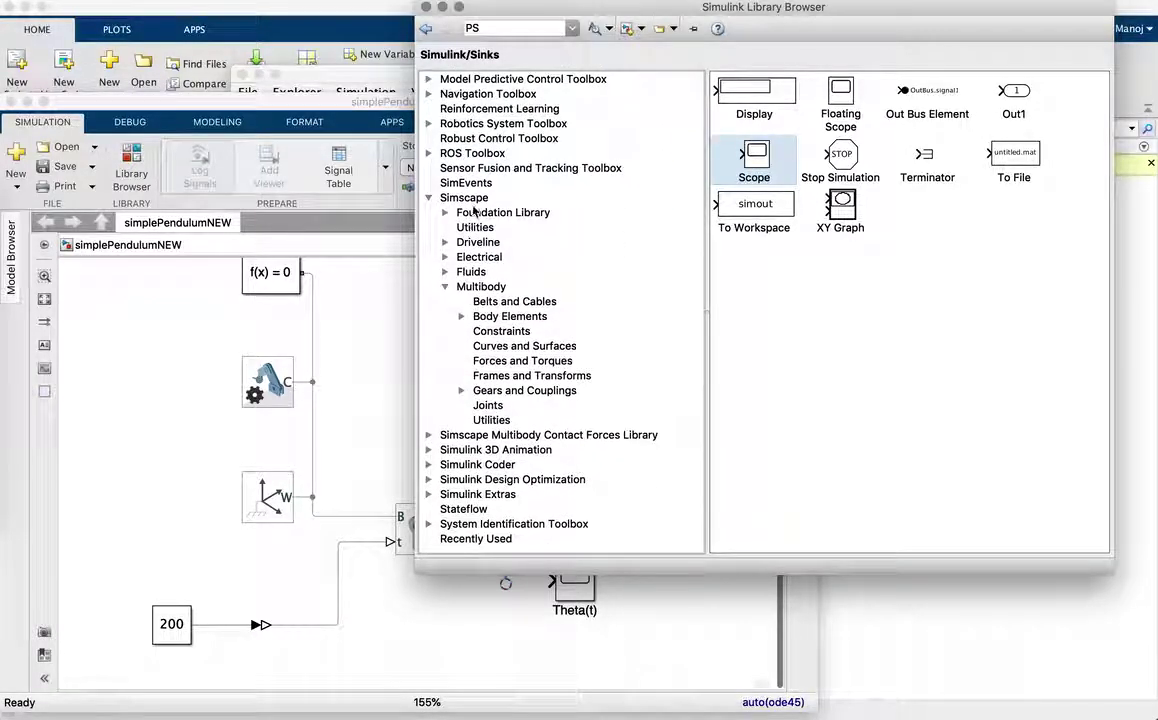
{"action": "left_click", "coordinate": [487, 228]}
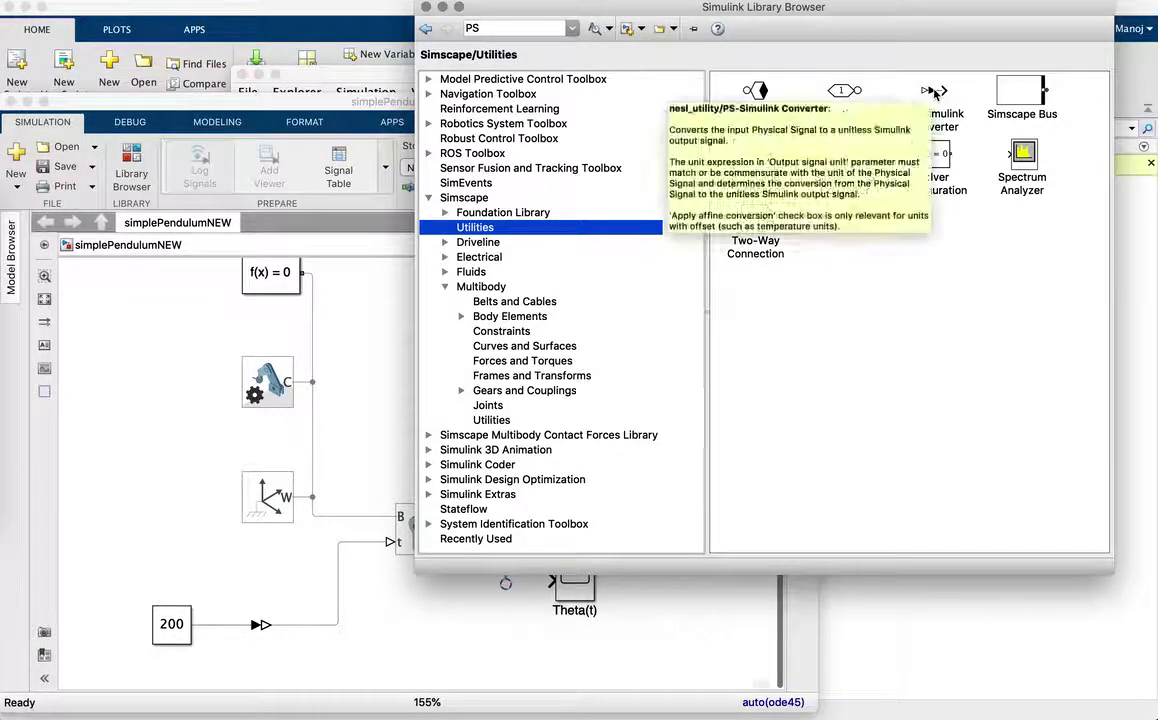
{"action": "left_click_drag", "start_coordinate": [935, 93], "coordinate": [504, 634]}
{"action": "mouse_move", "coordinate": [500, 587]}
{"action": "left_mouse_down"}
{"action": "mouse_move", "coordinate": [470, 631]}
{"action": "mouse_move", "coordinate": [540, 573]}
{"action": "mouse_move", "coordinate": [549, 579]}
{"action": "left_mouse_up"}
{"action": "left_click_drag", "start_coordinate": [452, 622], "coordinate": [505, 636]}
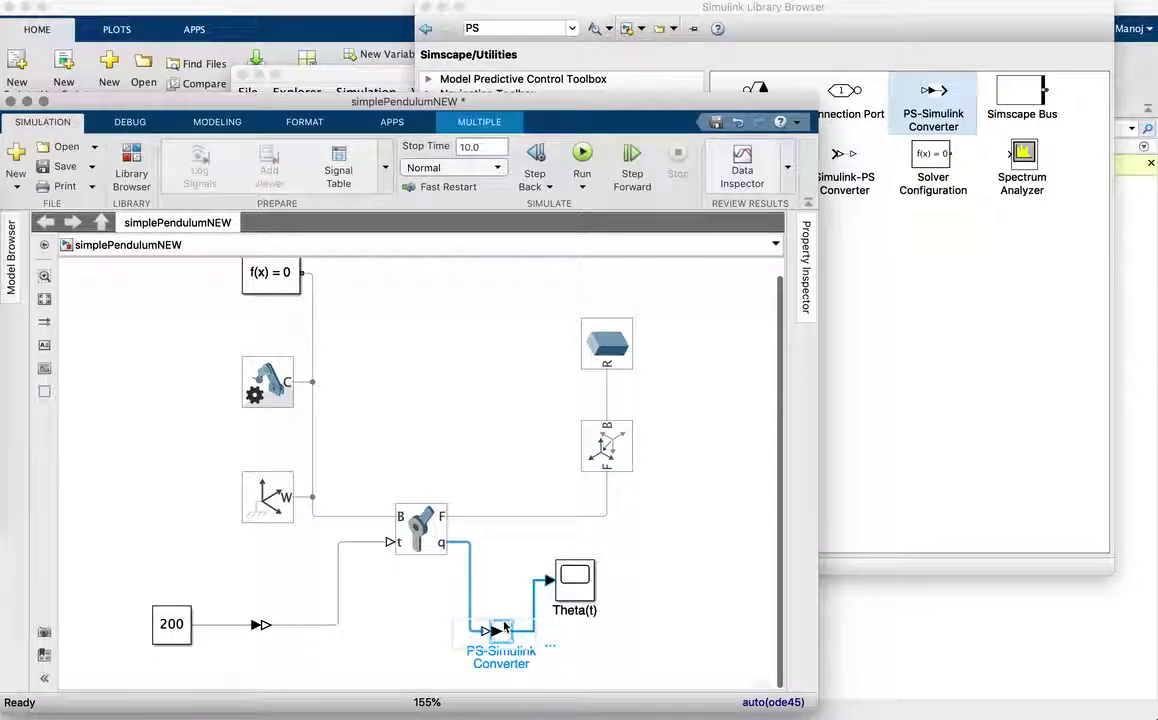
{"action": "left_click", "coordinate": [507, 495]}
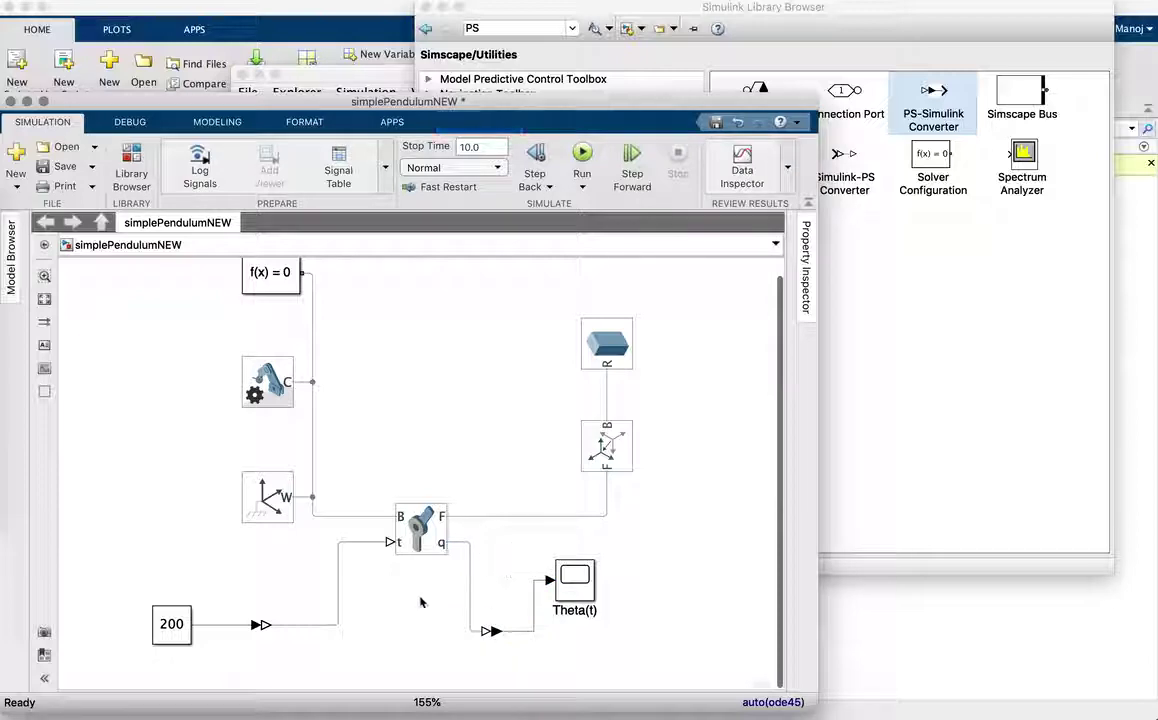
Save the model and open the Theta(t) scope window
{"action": "left_click", "coordinate": [65, 167]}
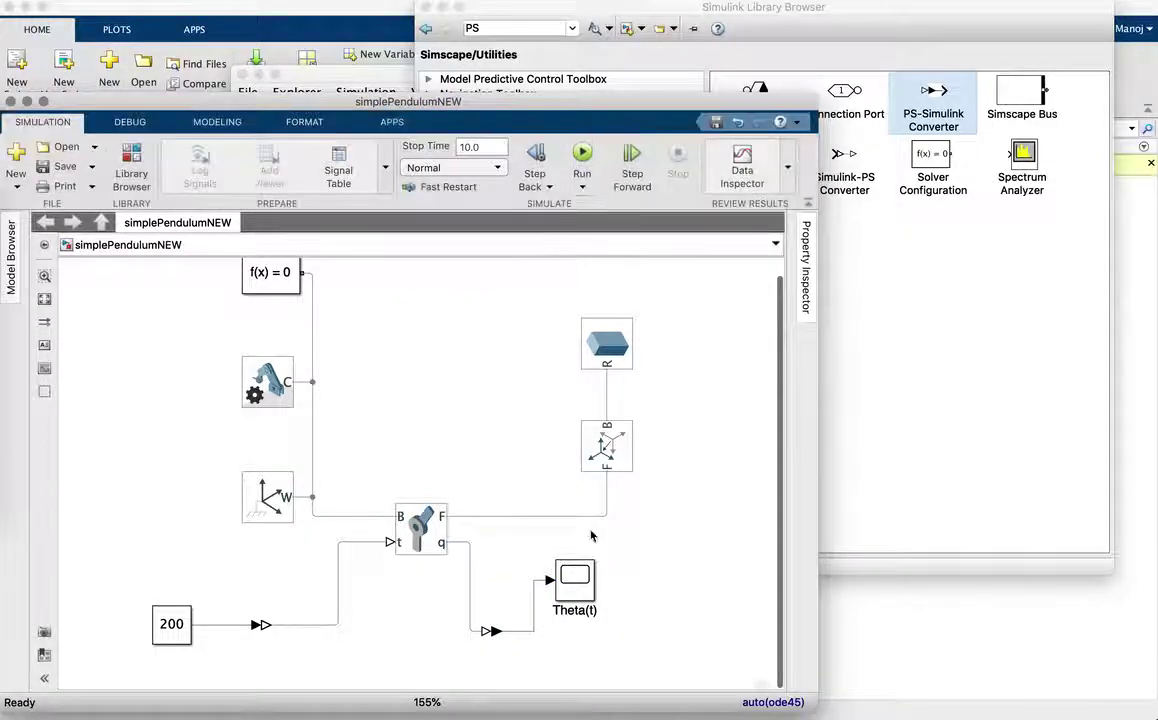
{"action": "double_click", "coordinate": [590, 572]}
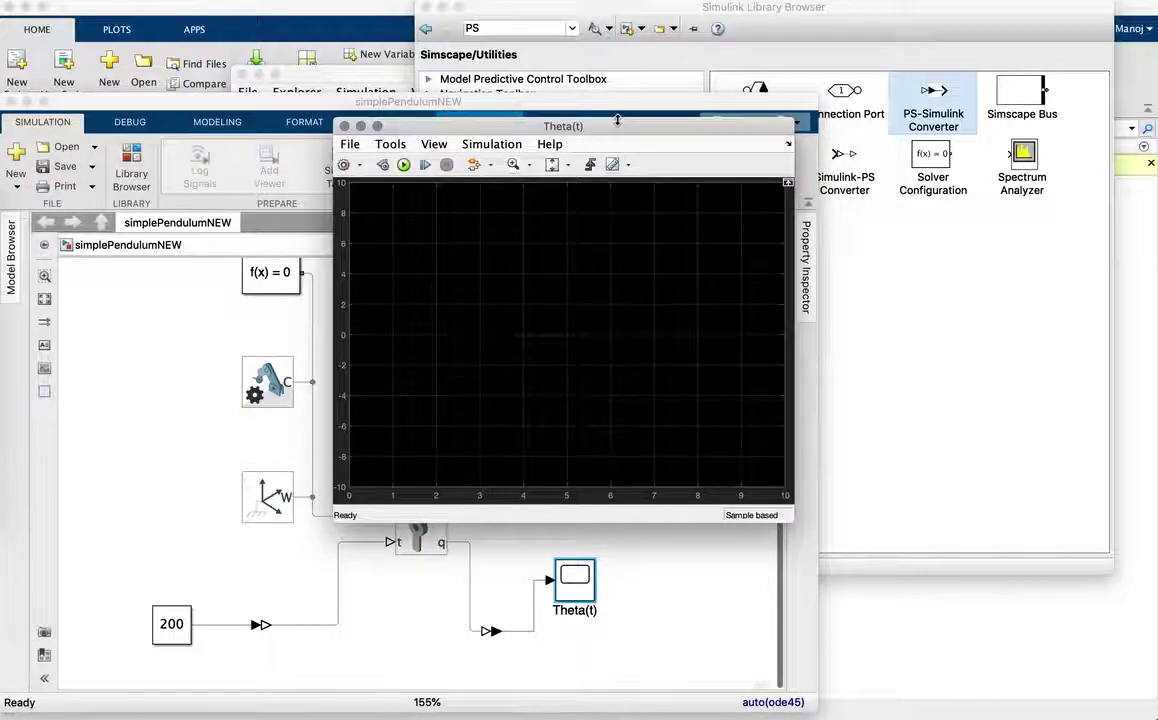
{"action": "left_click", "coordinate": [627, 131]}
{"action": "left_click_drag", "start_coordinate": [960, 312], "coordinate": [982, 320]}
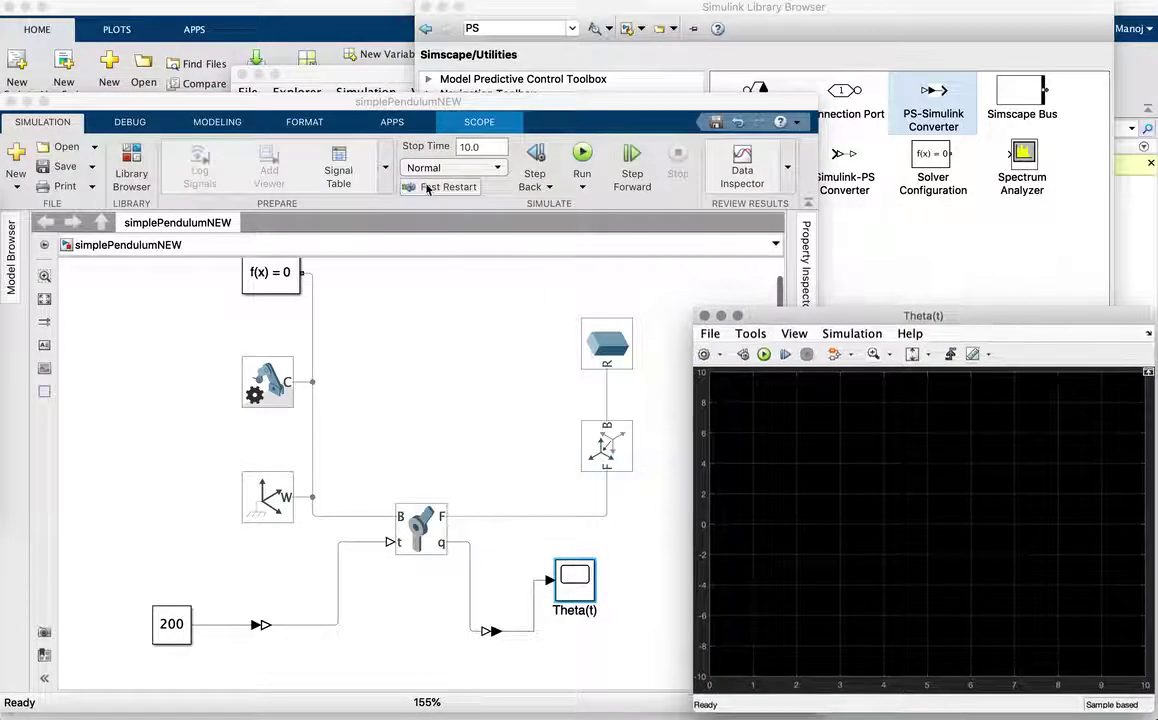
Arrange Mechanics Explorer beside the scope and run the 10-second pendulum simulation
{"action": "key", "text": "ctrl+Up"}
{"action": "left_click", "coordinate": [638, 186]}
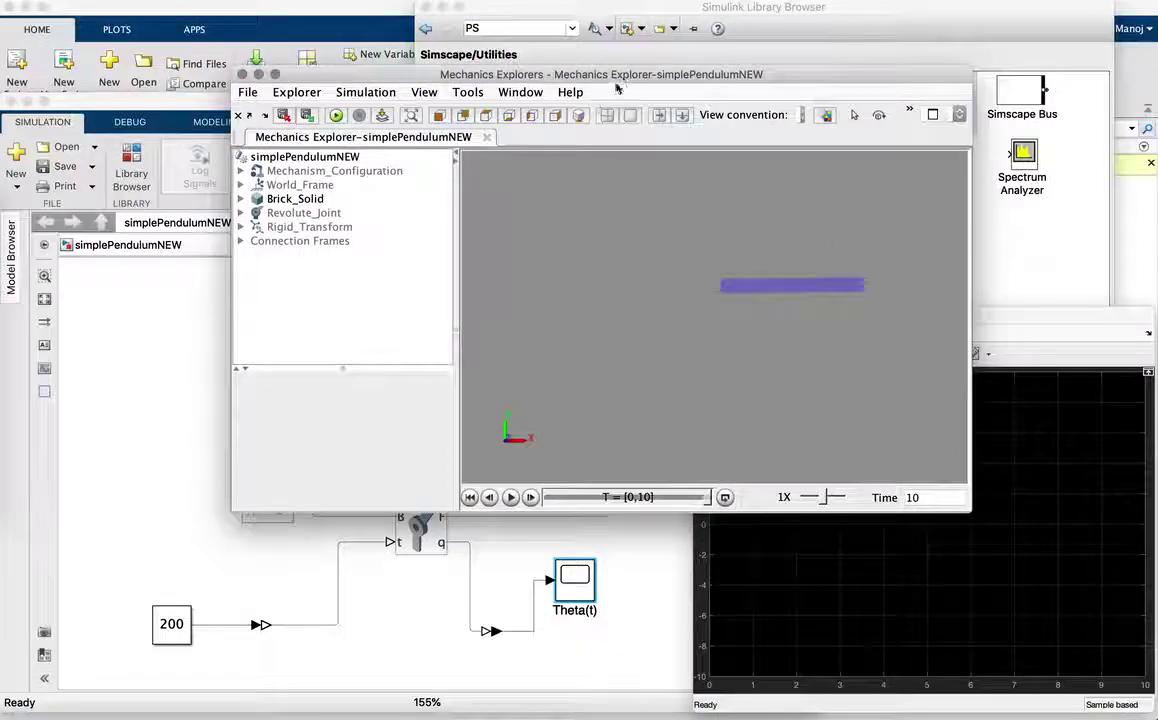
{"action": "left_click_drag", "start_coordinate": [617, 82], "coordinate": [792, 15]}
{"action": "left_click_drag", "start_coordinate": [320, 105], "coordinate": [0, 124]}
{"action": "left_click", "coordinate": [236, 182]}
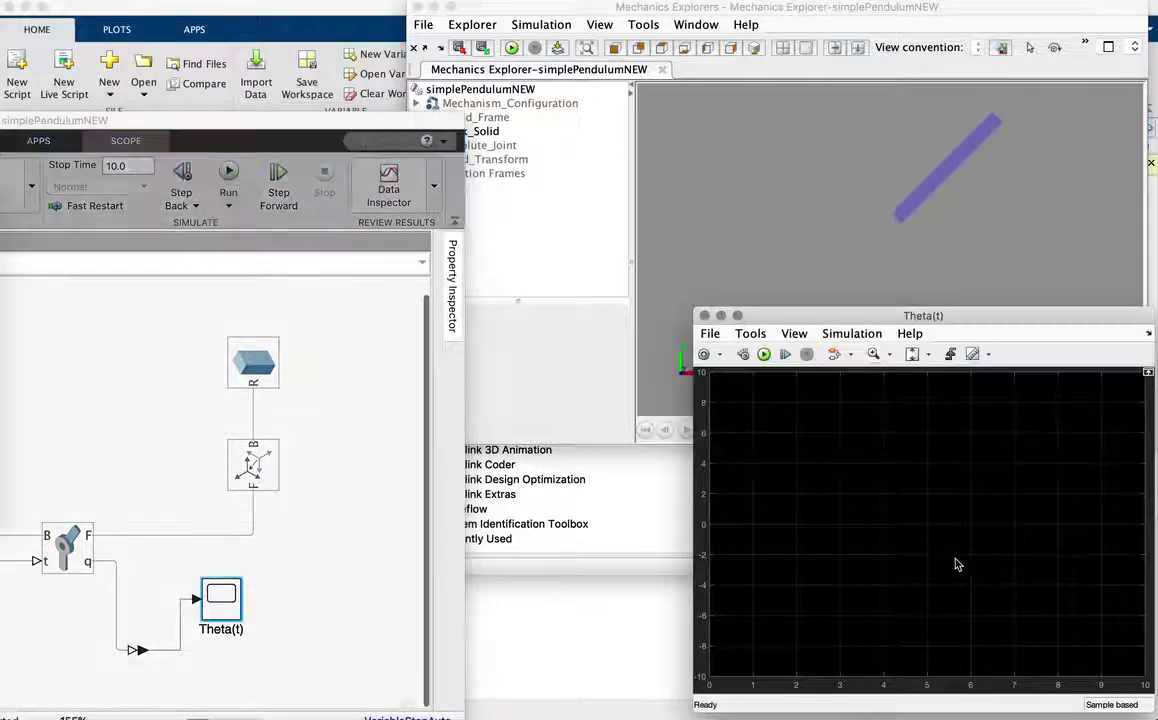